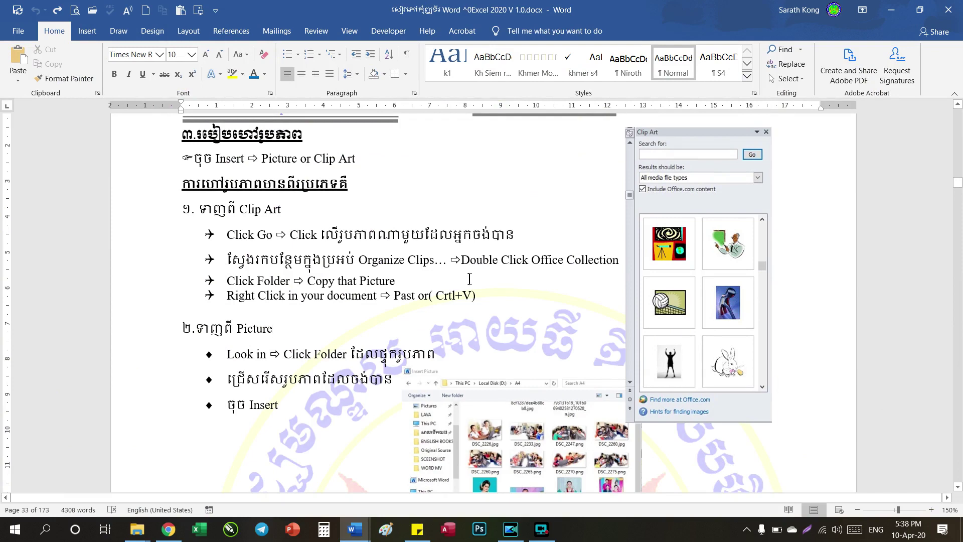
# - Minimize the Khmer lesson window so Exercise 1.docx is in front
pyautogui.scroll(3, 469, 279)
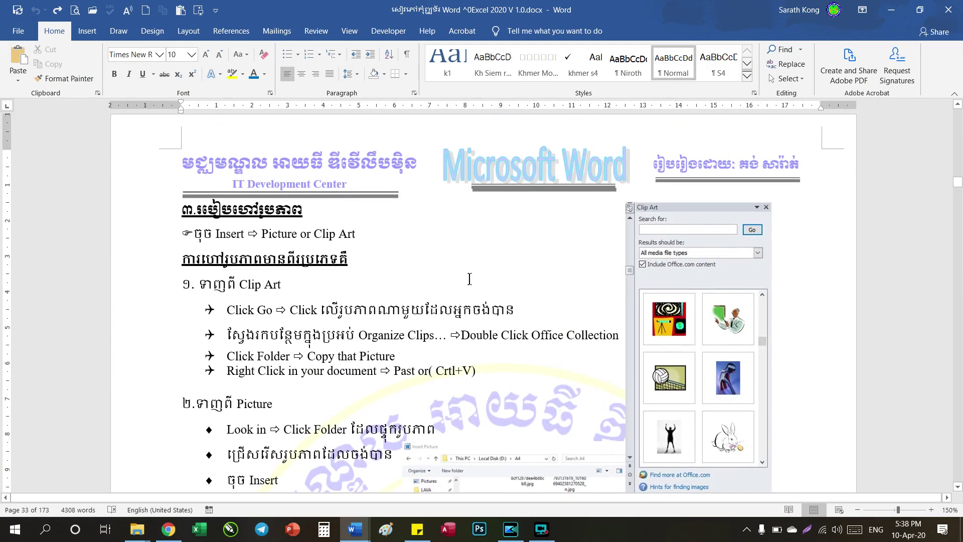
pyautogui.scroll(-3, 469, 279)
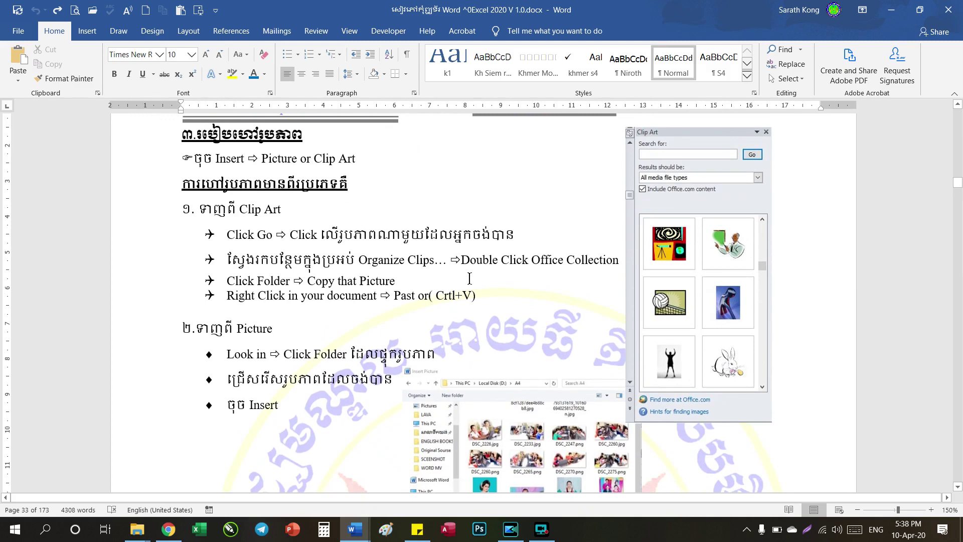
pyautogui.scroll(3, 469, 279)
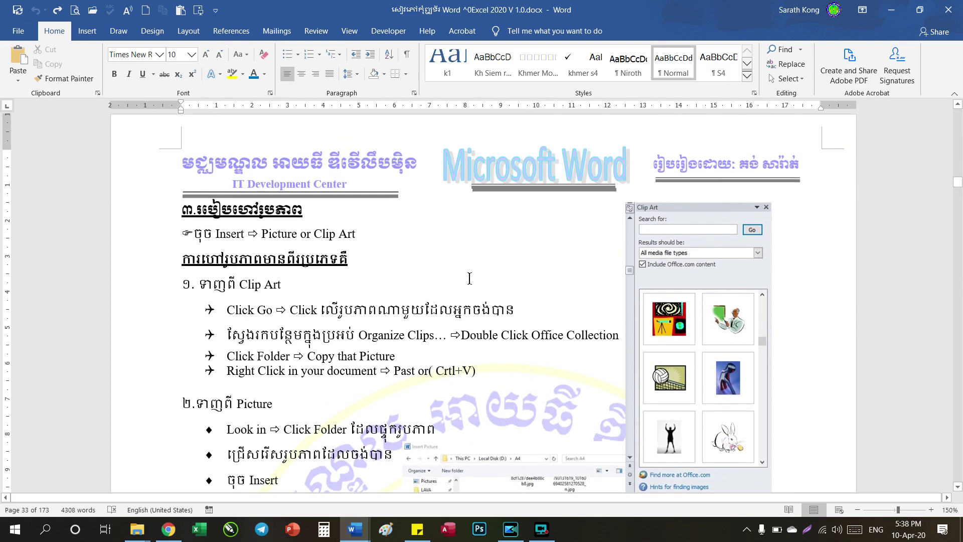
pyautogui.scroll(-3, 469, 279)
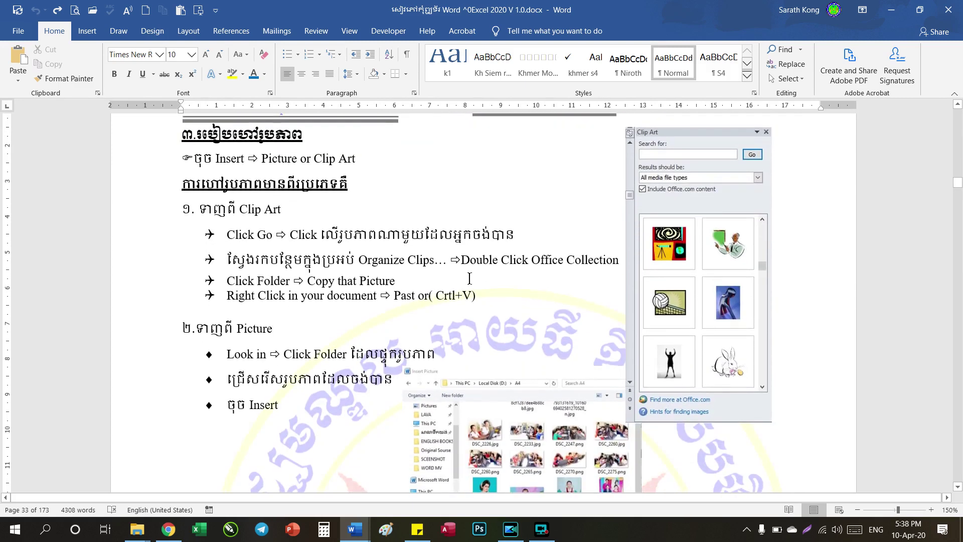
pyautogui.scroll(-3, 469, 278)
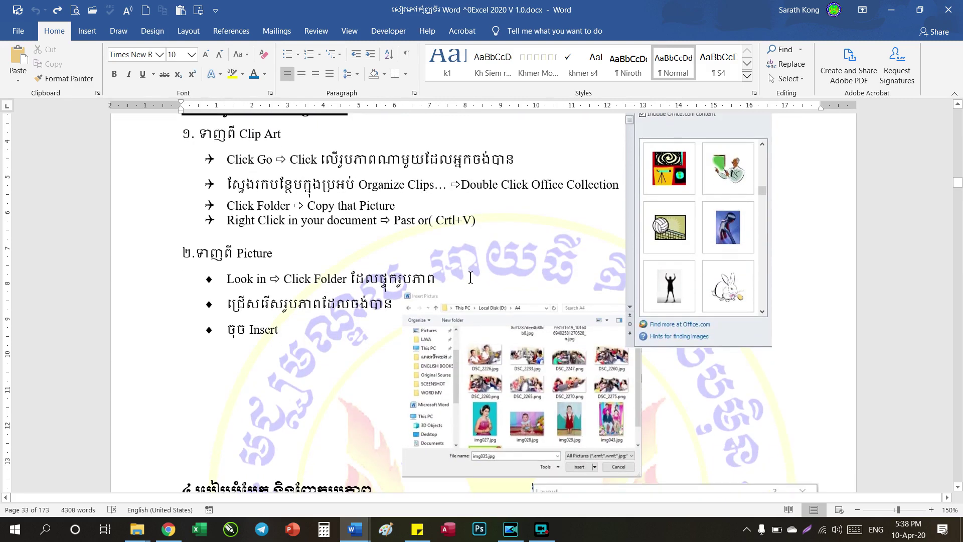
pyautogui.click(896, 7)
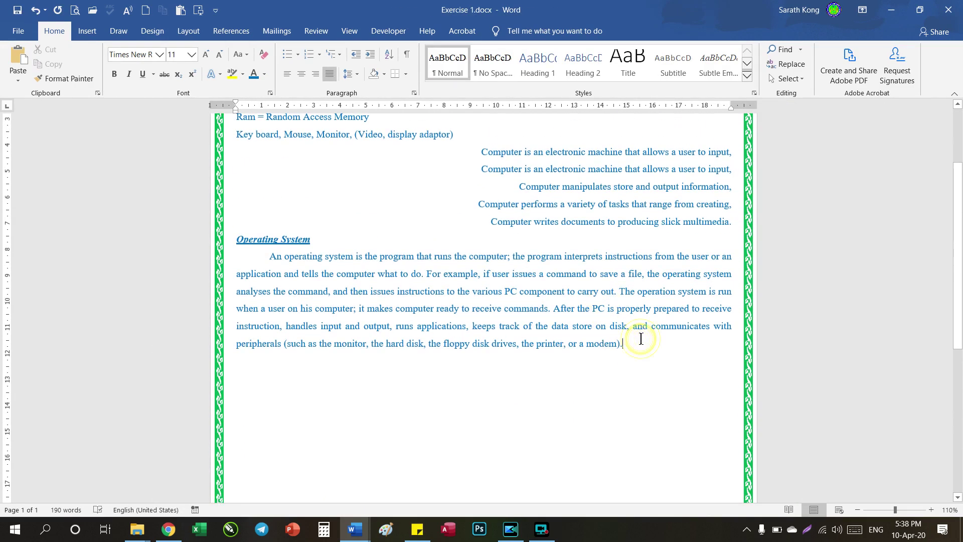
# - Scroll Exercise 1.docx to the Operating System paragraph and show the Insert commands
pyautogui.scroll(1, 619, 323)
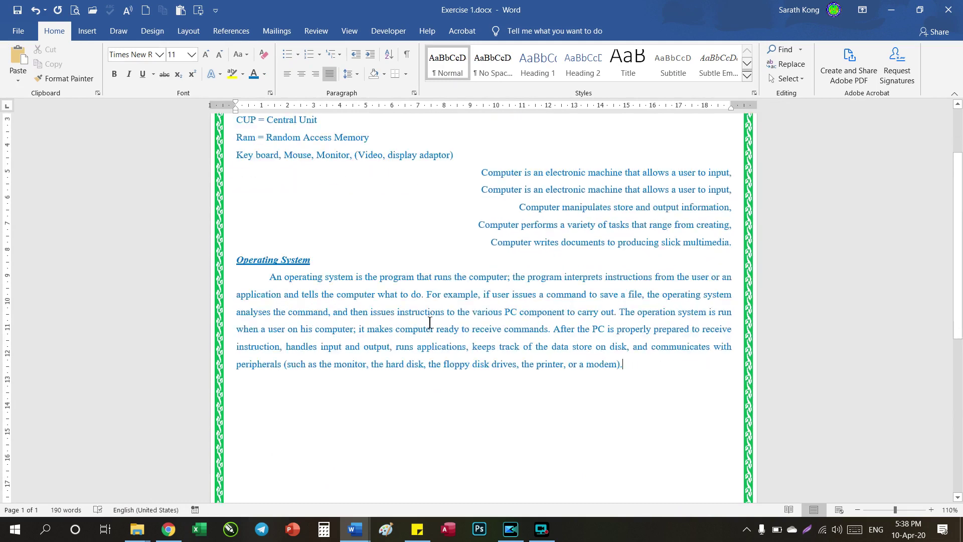
pyautogui.scroll(-3, 589, 311)
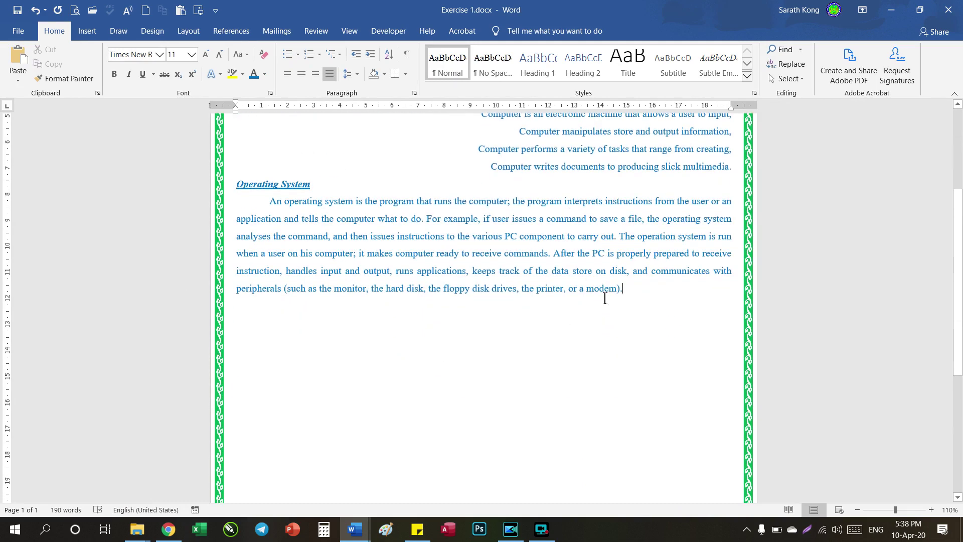
pyautogui.click(86, 31)
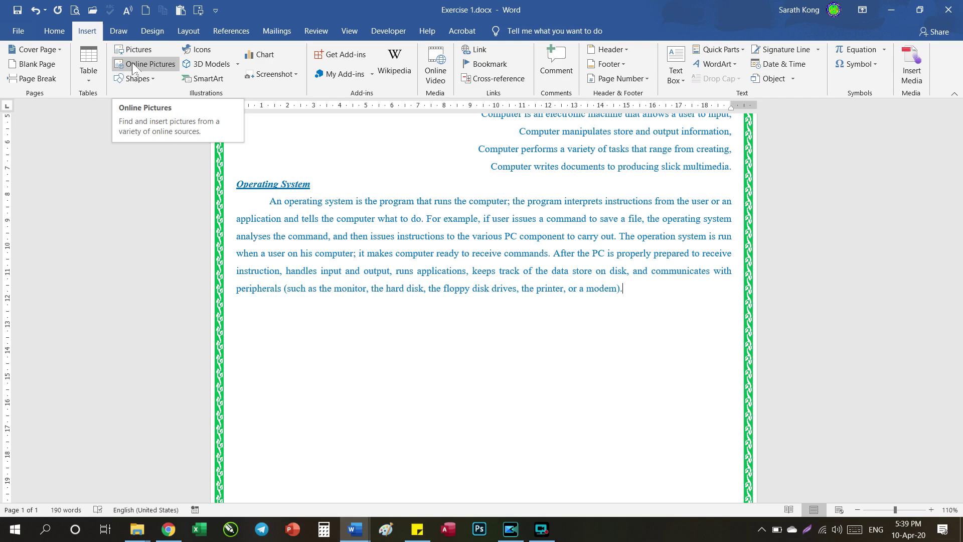
# - Open the Online Pictures search and move its window slightly higher
pyautogui.click(133, 68)
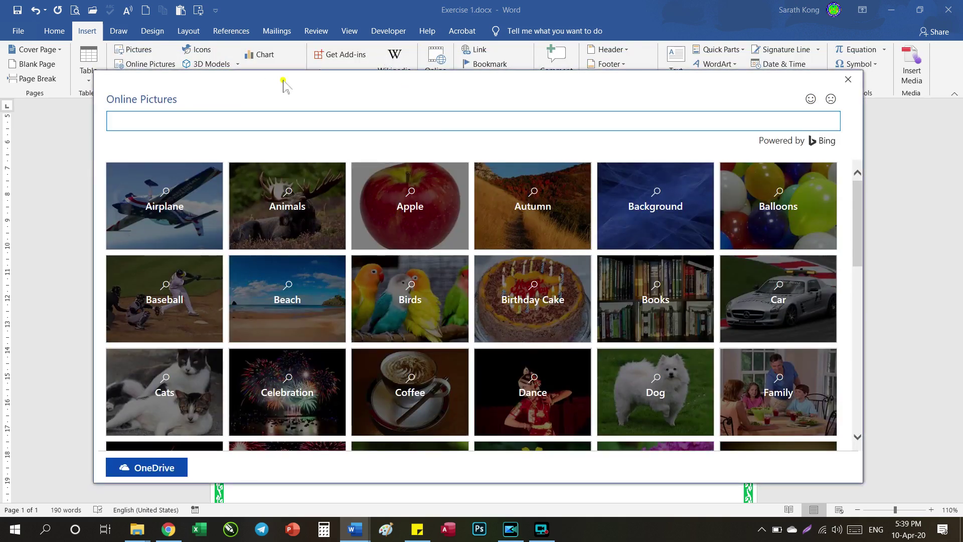
pyautogui.moveTo(286, 89); pyautogui.dragTo(289, 64)
pyautogui.scroll(-3, 267, 228)
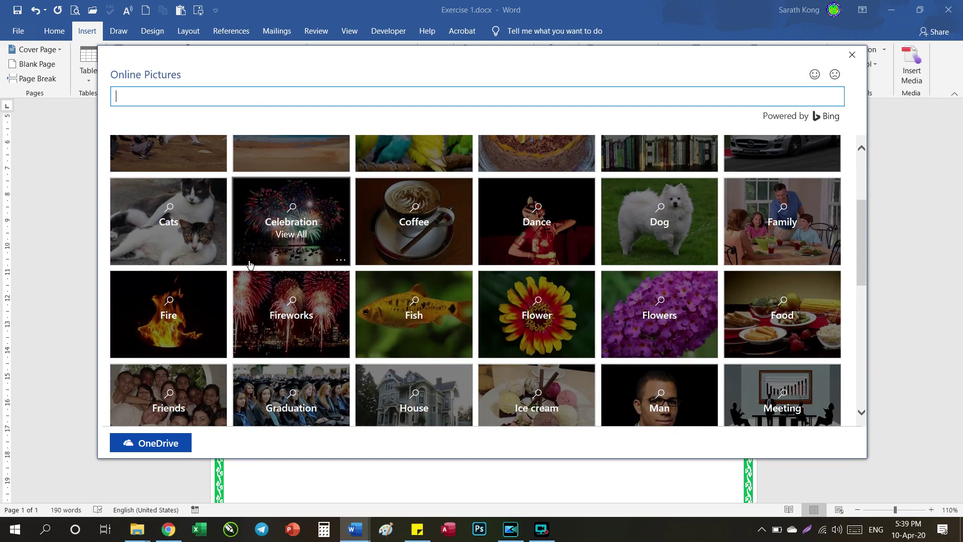
pyautogui.scroll(3, 568, 319)
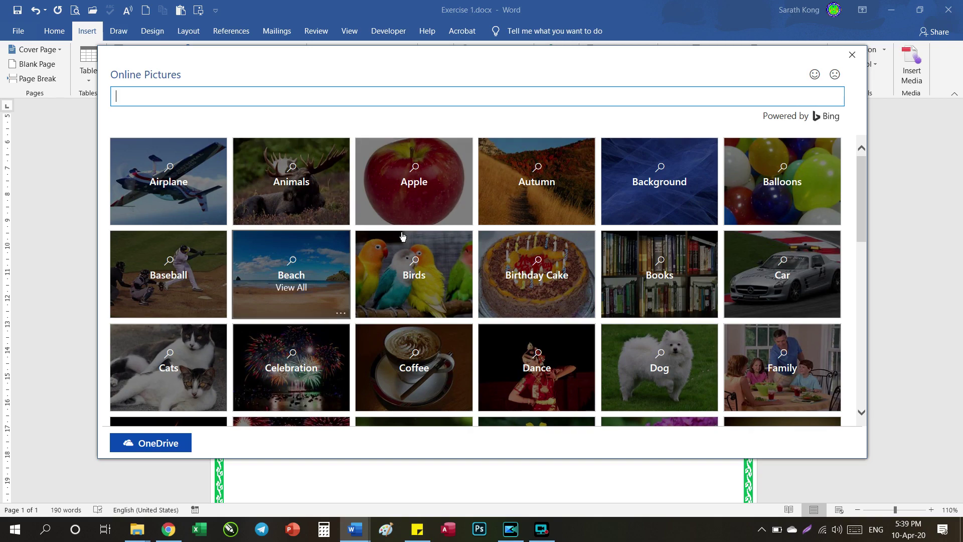
pyautogui.scroll(-2, 661, 260)
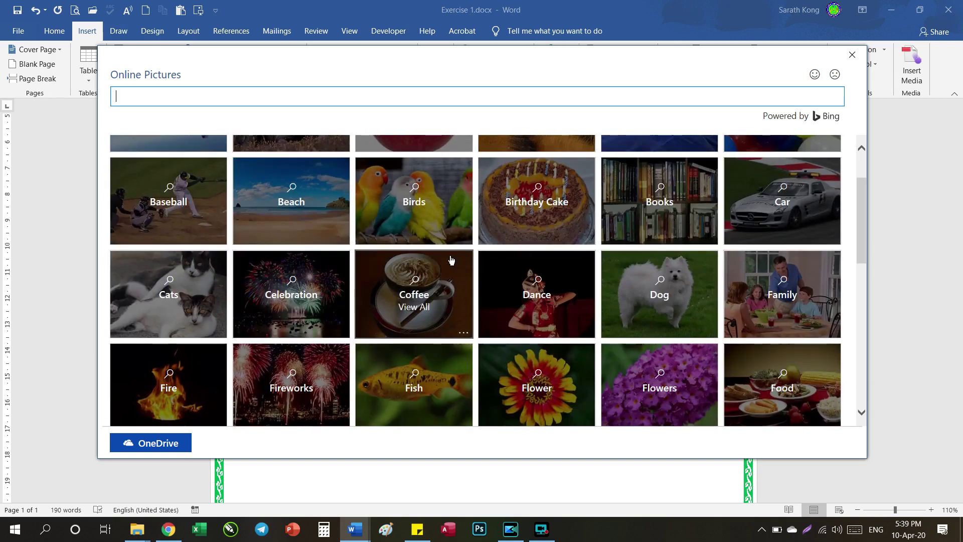
pyautogui.scroll(2, 505, 278)
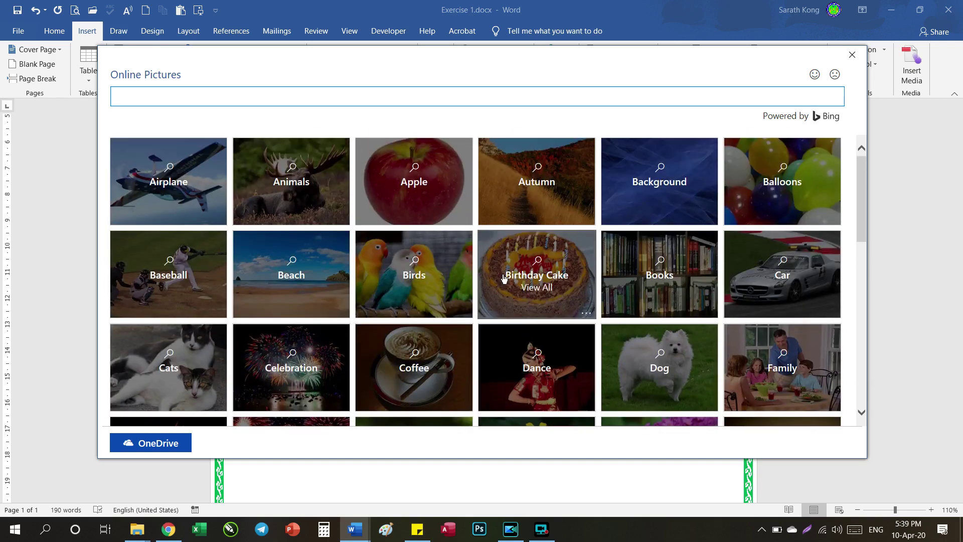
# - Pick the kingfisher photo from the Birds category and insert it
pyautogui.click(407, 258)
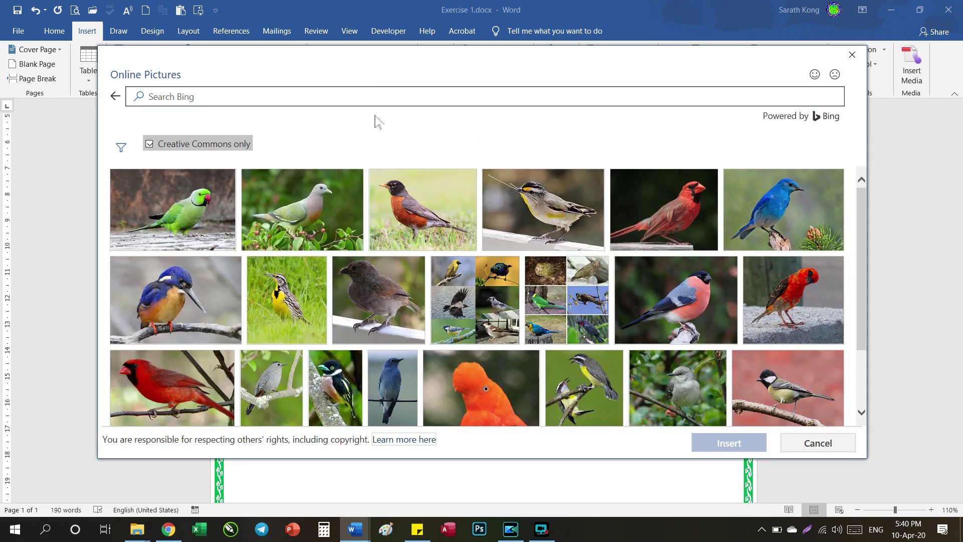
pyautogui.scroll(-3, 369, 289)
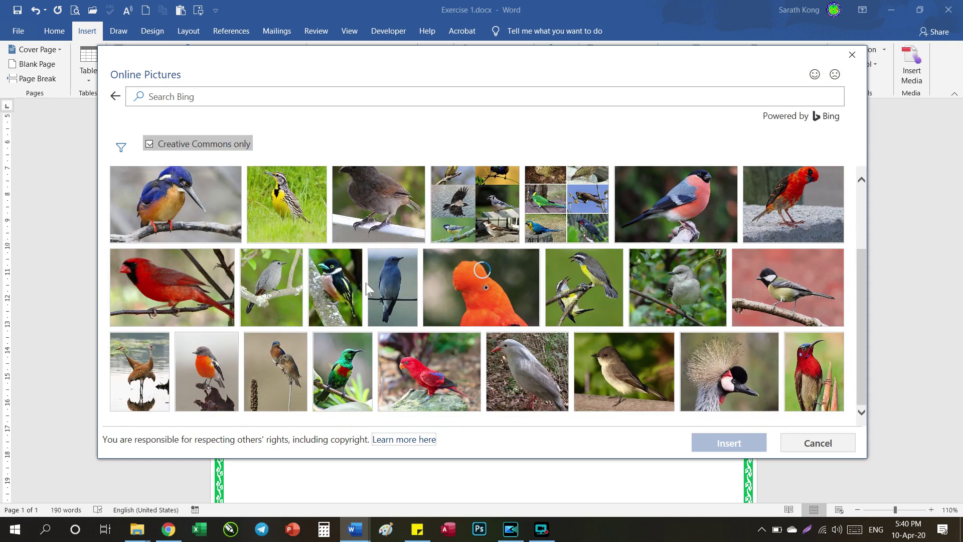
pyautogui.scroll(3, 339, 259)
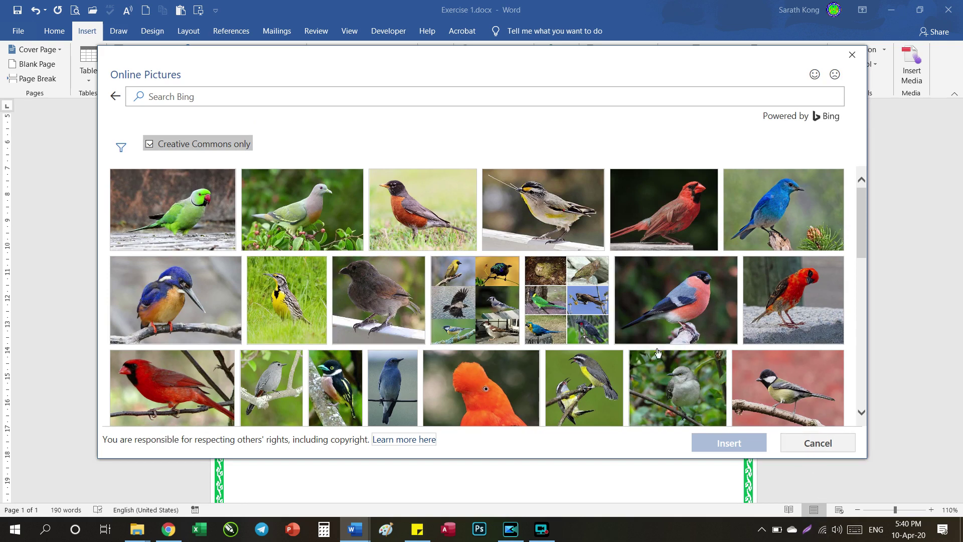
pyautogui.scroll(-5, 515, 322)
pyautogui.scroll(5, 516, 322)
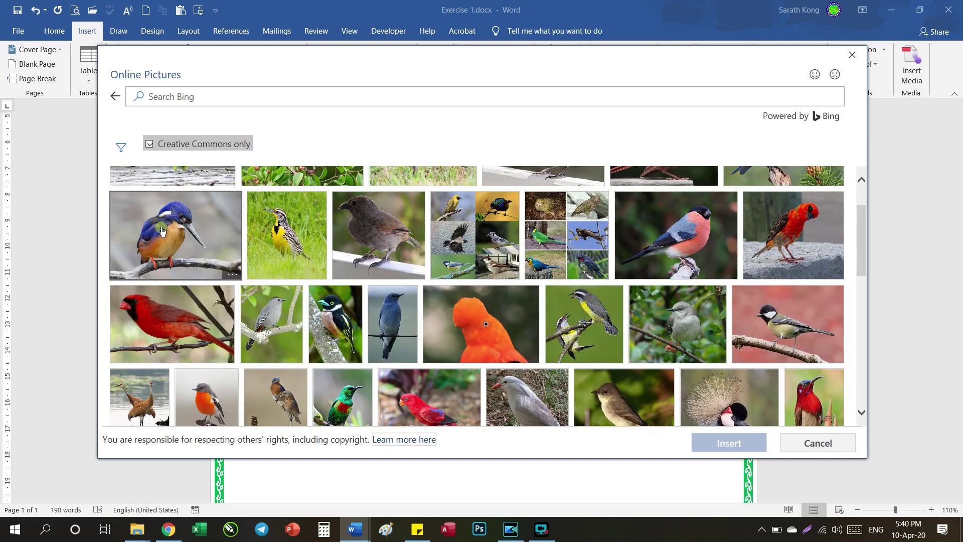
pyautogui.click(215, 238)
pyautogui.click(731, 444)
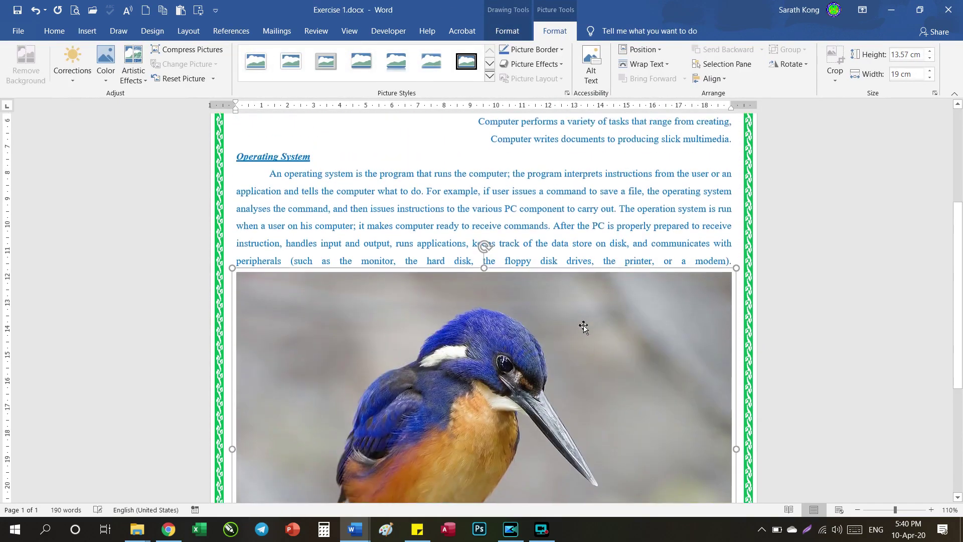
# - Select the inserted kingfisher picture and work into its licence caption group
pyautogui.scroll(-2, 512, 335)
pyautogui.click(532, 258)
pyautogui.scroll(2, 548, 308)
pyautogui.scroll(1, 548, 308)
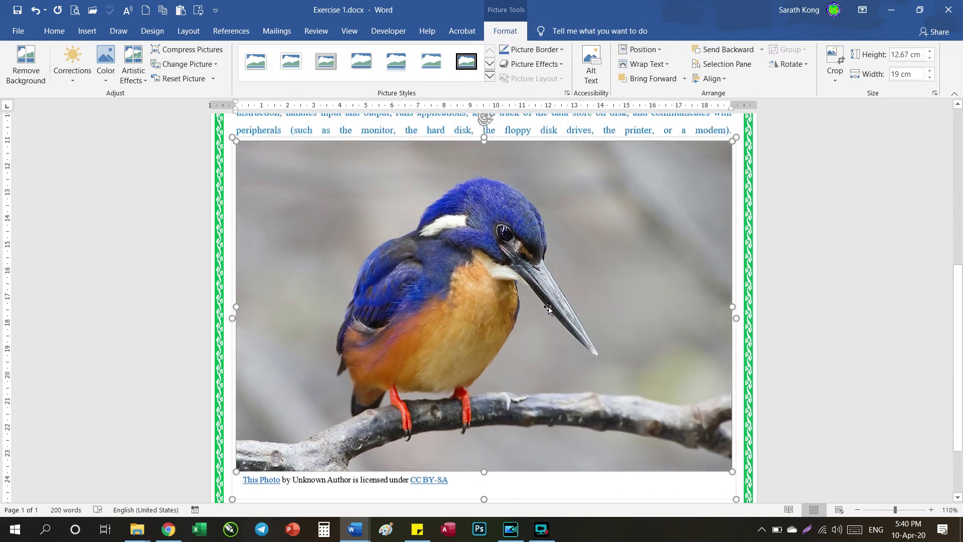
pyautogui.scroll(1, 548, 308)
pyautogui.moveTo(604, 242); pyautogui.dragTo(606, 239)
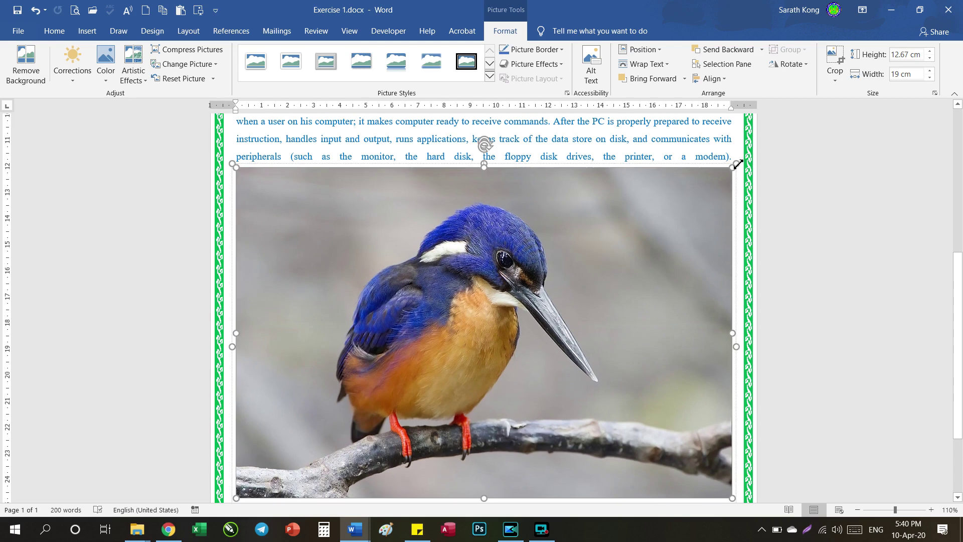
pyautogui.scroll(-2, 641, 247)
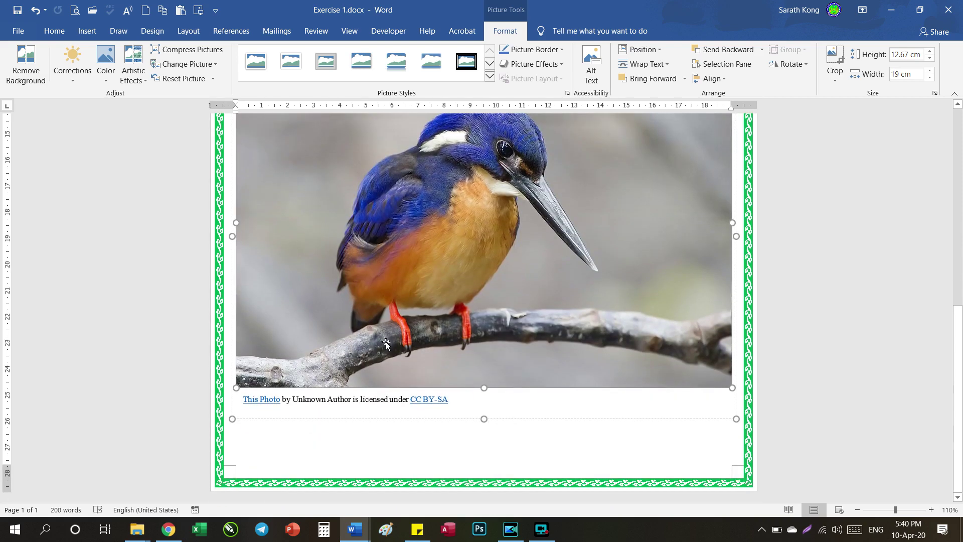
pyautogui.click(418, 403)
pyautogui.click(245, 400)
pyautogui.click(462, 401)
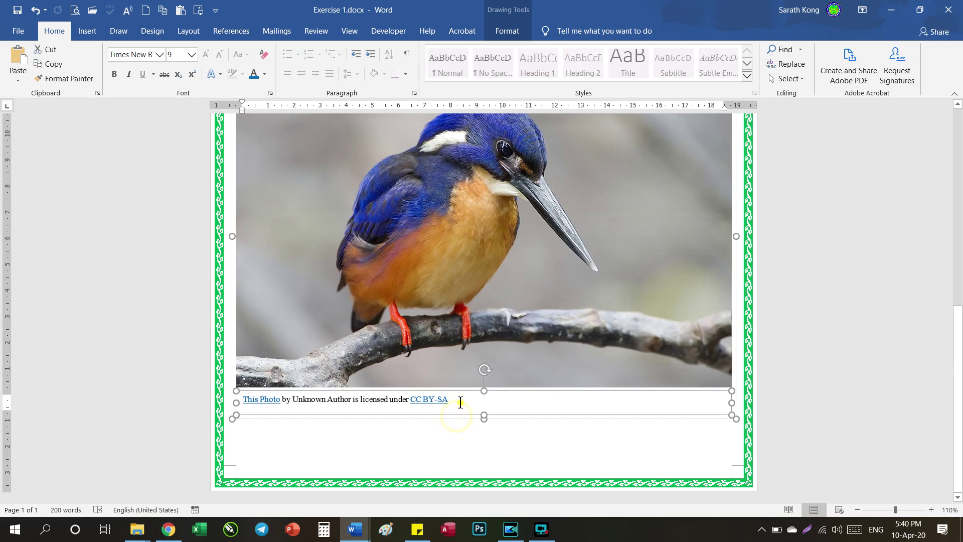
pyautogui.click(458, 416)
# - Shrink the kingfisher photo to about three-fifths width and delete its licence caption
pyautogui.scroll(3, 716, 329)
pyautogui.scroll(3, 716, 329)
pyautogui.scroll(-3, 716, 329)
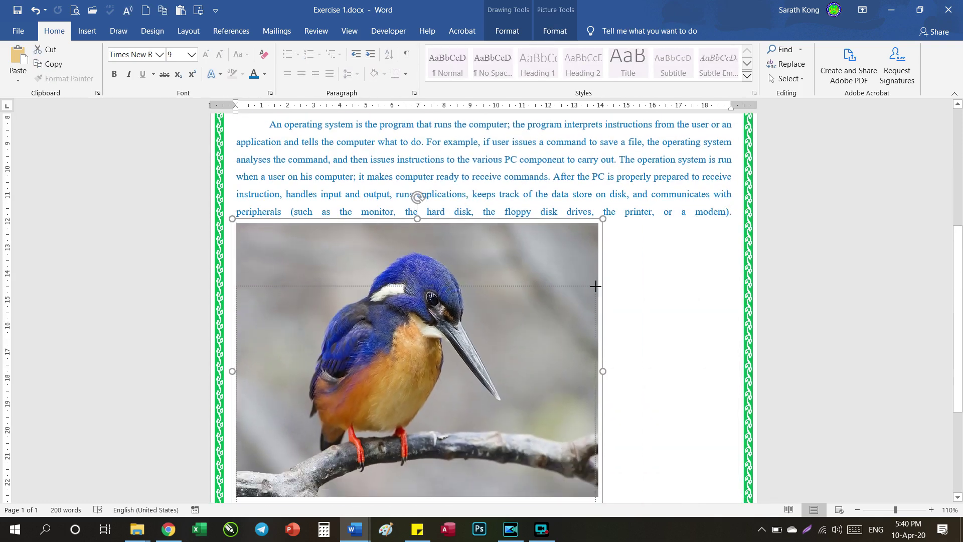
pyautogui.moveTo(736, 218); pyautogui.dragTo(561, 377)
pyautogui.scroll(-1, 561, 377)
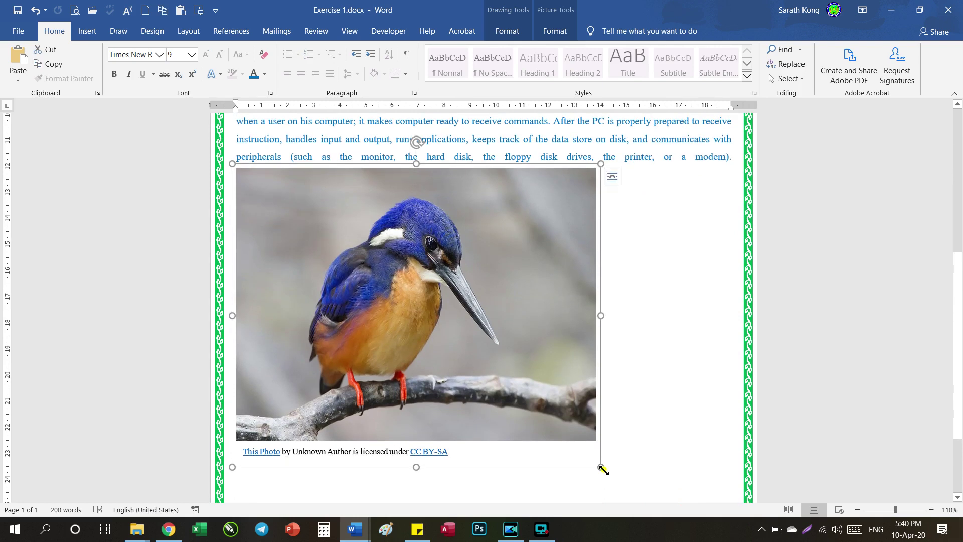
pyautogui.moveTo(601, 468); pyautogui.dragTo(535, 402)
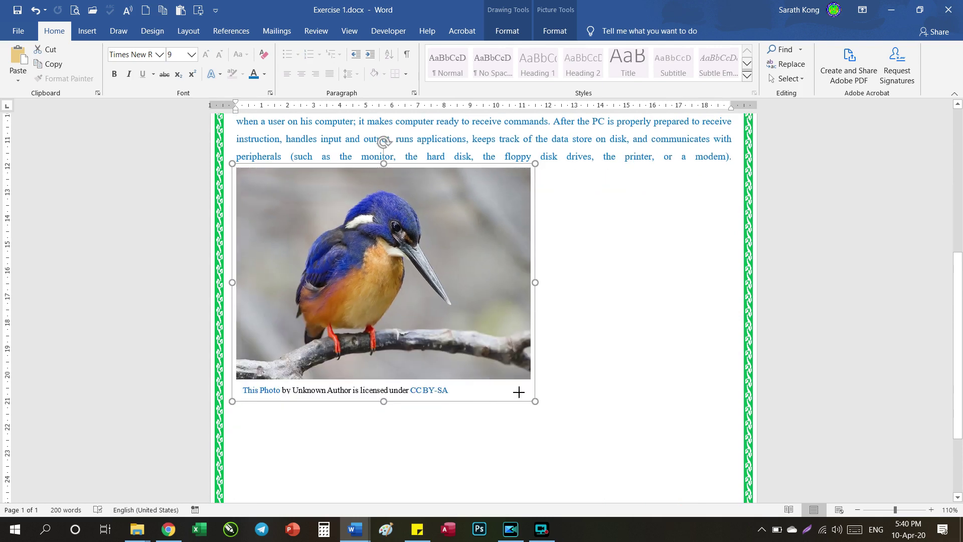
pyautogui.click(419, 394)
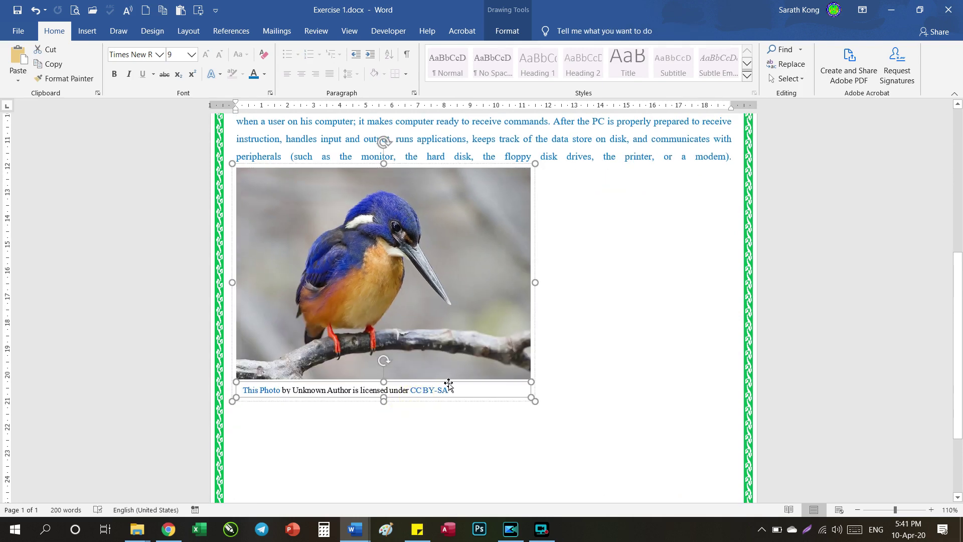
pyautogui.press('Delete')
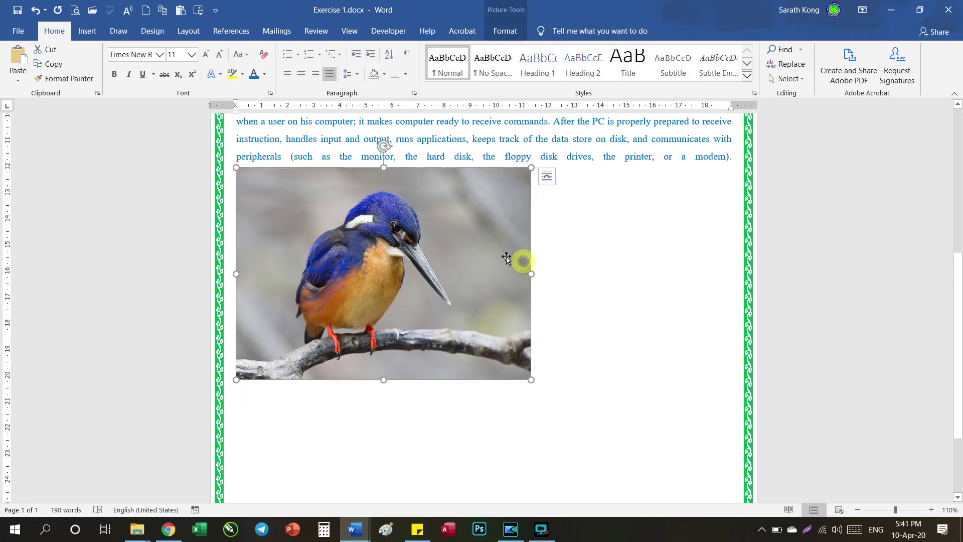
# - Reposition the kingfisher photo, then show its Wrap Text choices on the Picture Format tab
pyautogui.moveTo(433, 249); pyautogui.dragTo(577, 318)
pyautogui.moveTo(455, 213)
pyautogui.mouseDown()
pyautogui.moveTo(558, 217)
pyautogui.moveTo(452, 243)
pyautogui.moveTo(468, 230)
pyautogui.mouseUp()
pyautogui.click(466, 219)
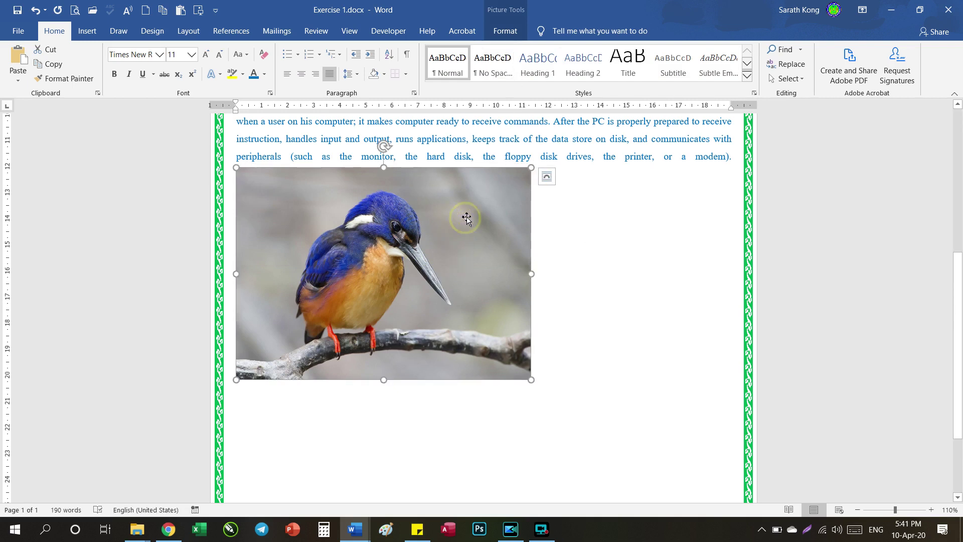
pyautogui.click(512, 32)
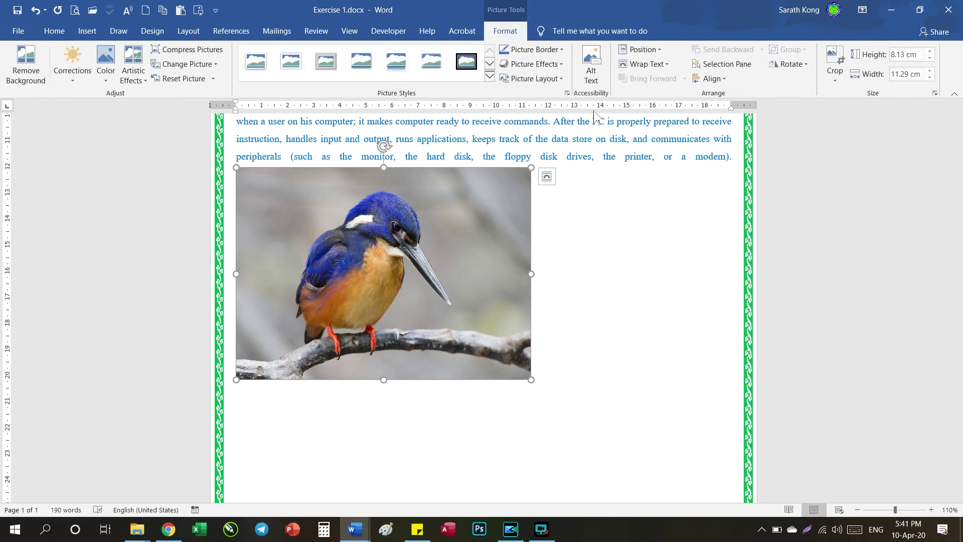
pyautogui.click(667, 65)
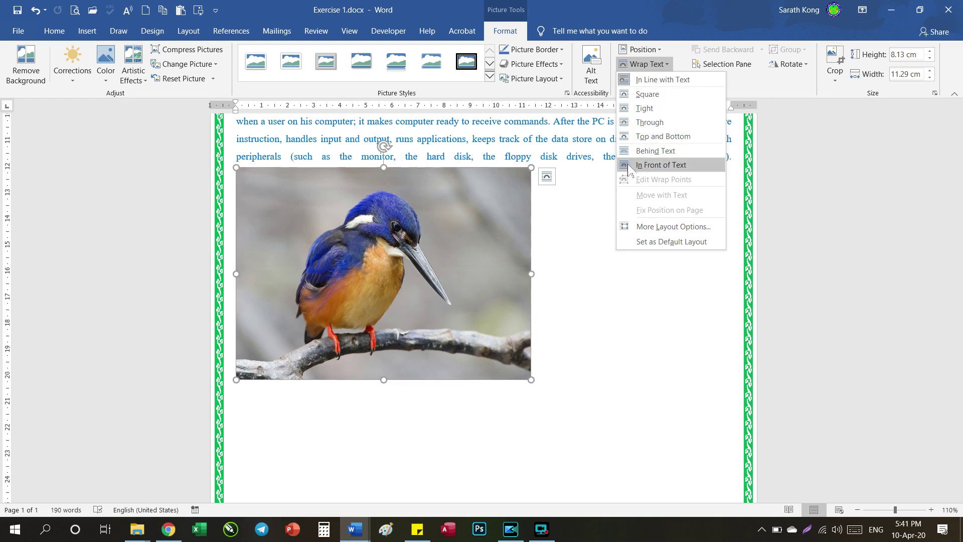
# - Set the kingfisher photo to In Front of Text and drag it across the page
pyautogui.click(656, 165)
pyautogui.moveTo(304, 224); pyautogui.dragTo(517, 246)
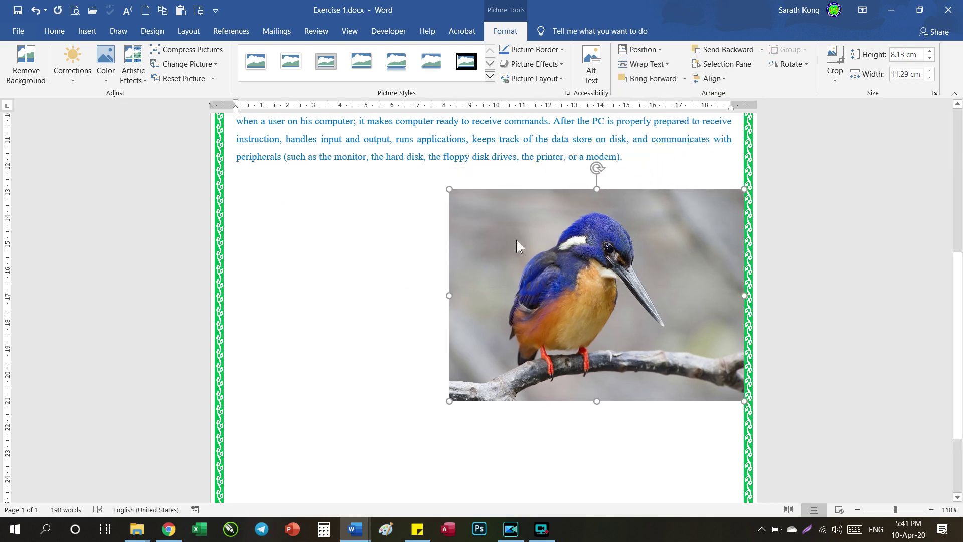
pyautogui.moveTo(657, 245)
pyautogui.mouseDown()
pyautogui.moveTo(512, 246)
pyautogui.moveTo(472, 226)
pyautogui.mouseUp()
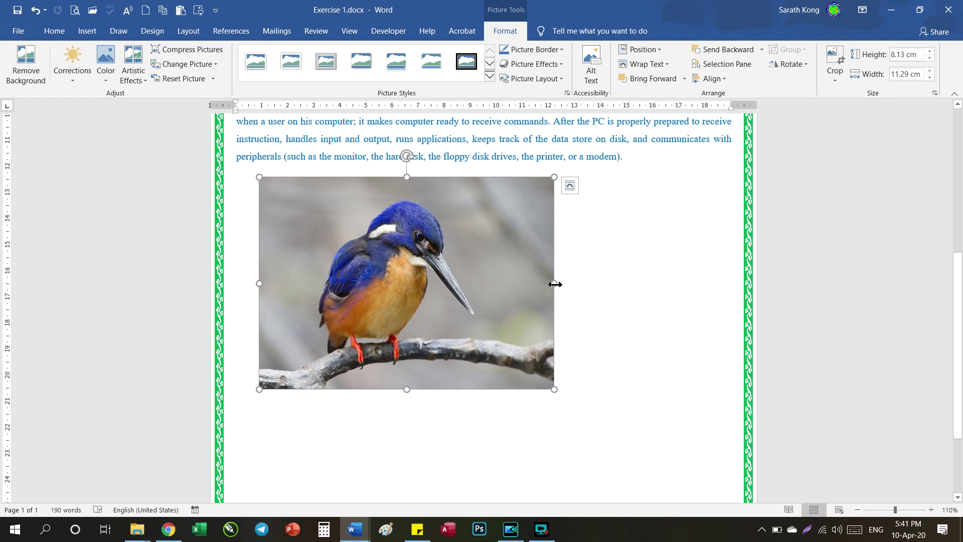
# - Resize the kingfisher photo to 5.03 × 5.77 cm and place it beneath the paragraph at left
pyautogui.moveTo(555, 283); pyautogui.dragTo(392, 281)
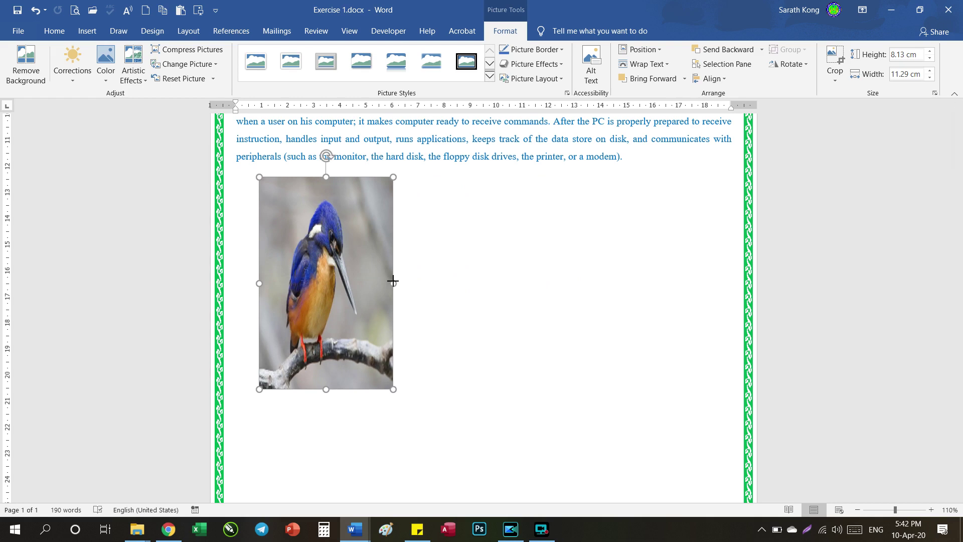
pyautogui.moveTo(393, 282); pyautogui.dragTo(504, 290)
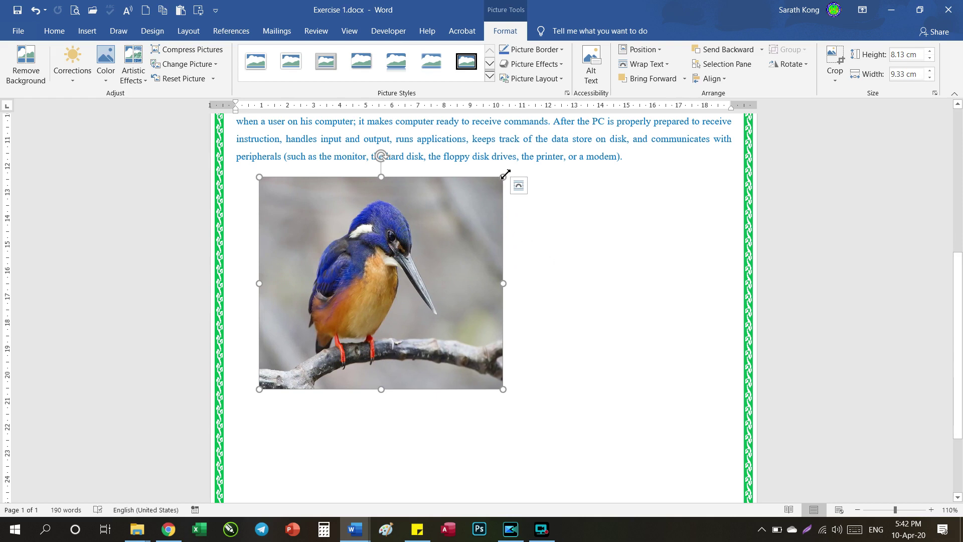
pyautogui.moveTo(503, 177); pyautogui.dragTo(410, 258)
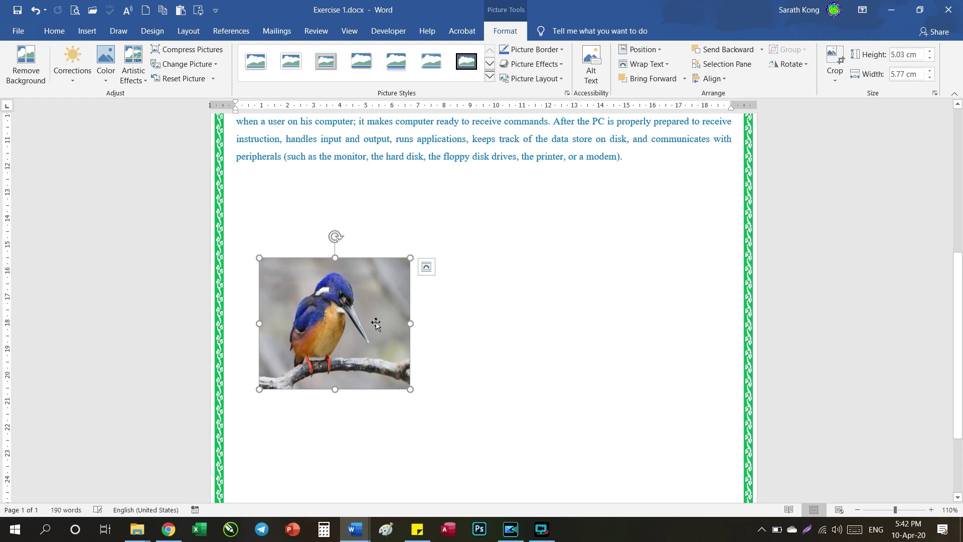
pyautogui.moveTo(375, 327); pyautogui.dragTo(354, 251)
pyautogui.click(353, 245)
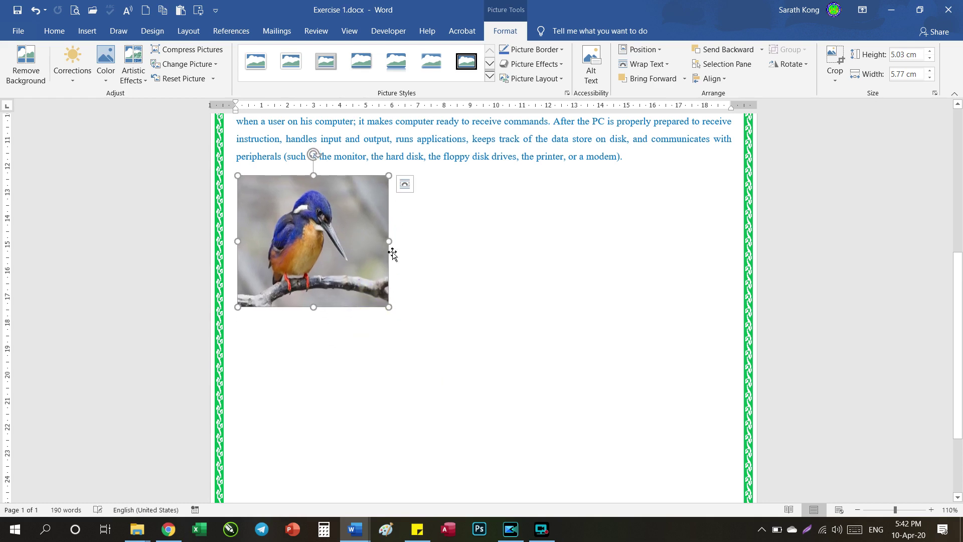
pyautogui.click(448, 256)
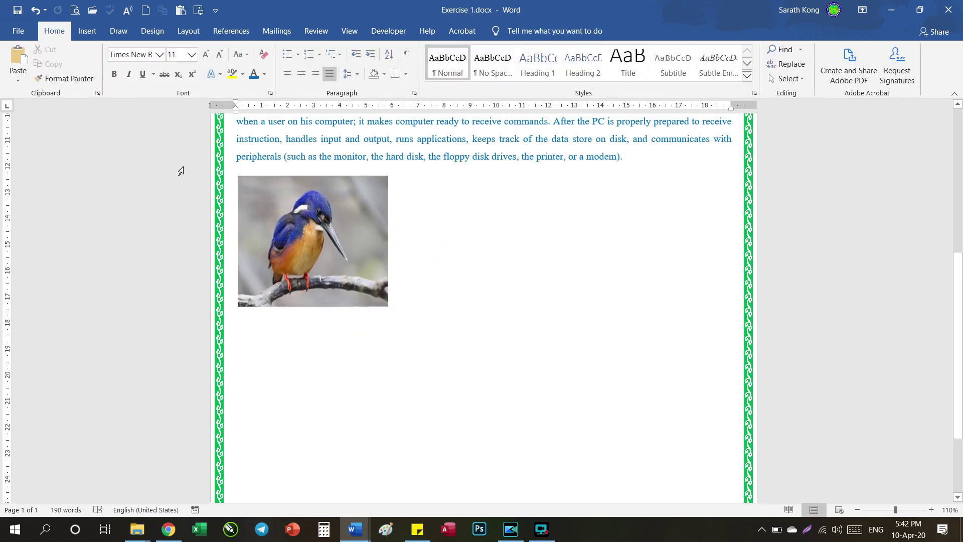
# - Insert the child-in-field photo from the PHOTO folder on DATA (D:)
pyautogui.click(87, 31)
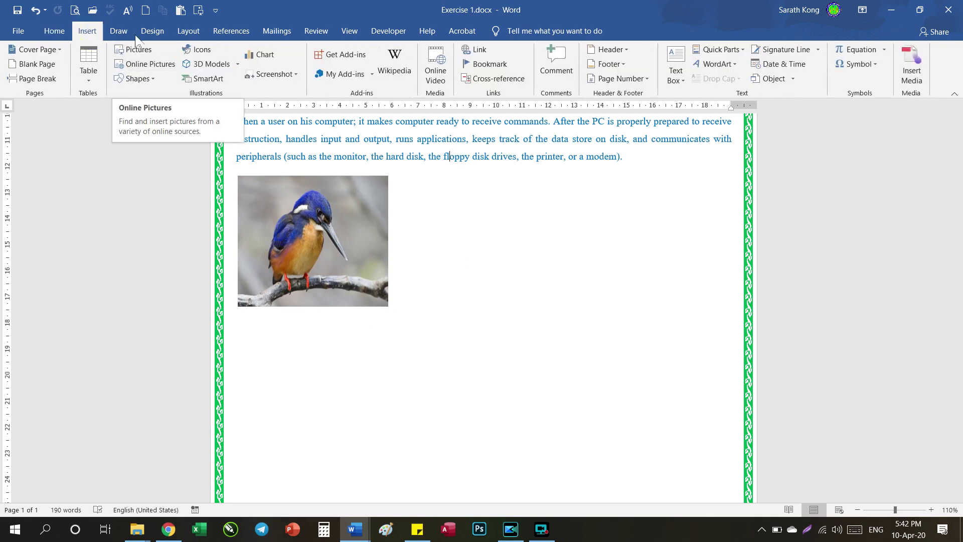
pyautogui.click(148, 69)
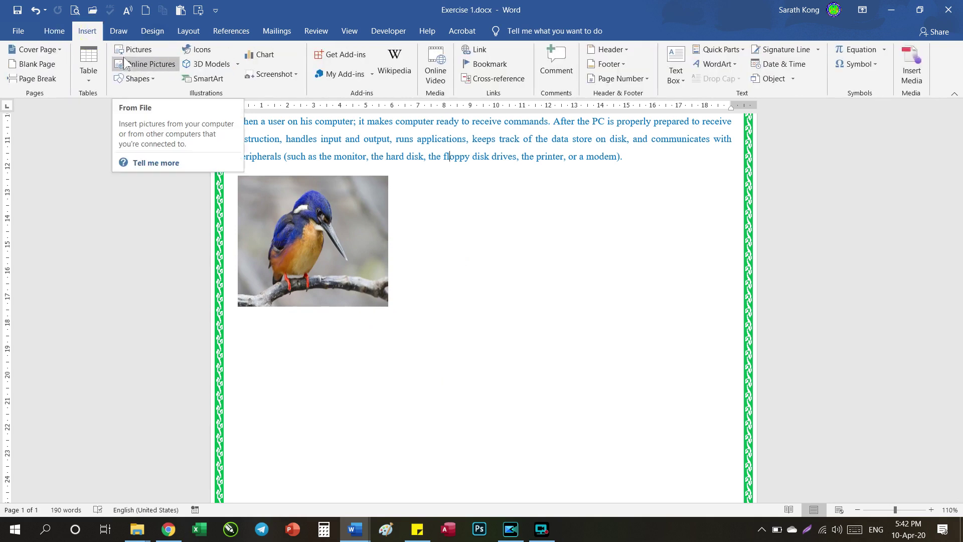
pyautogui.click(139, 51)
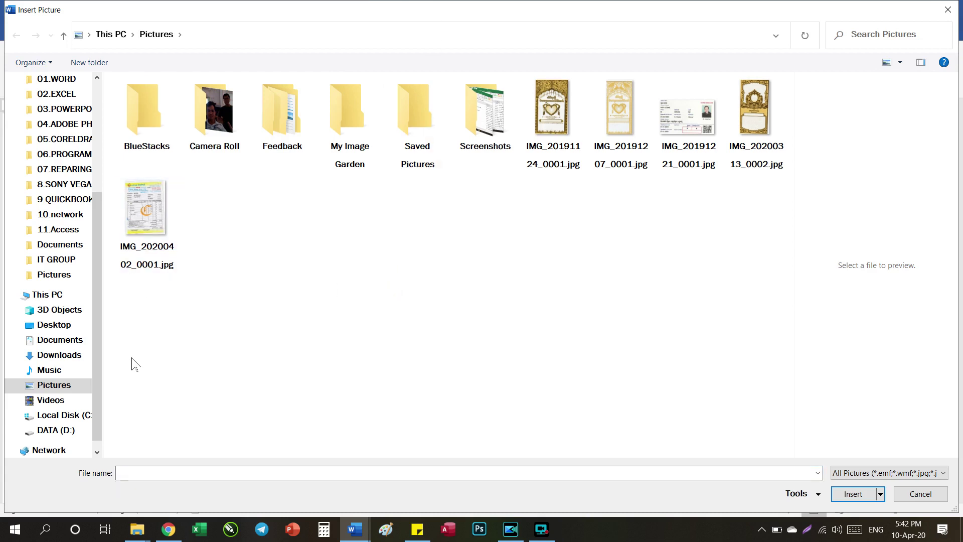
pyautogui.scroll(2, 48, 162)
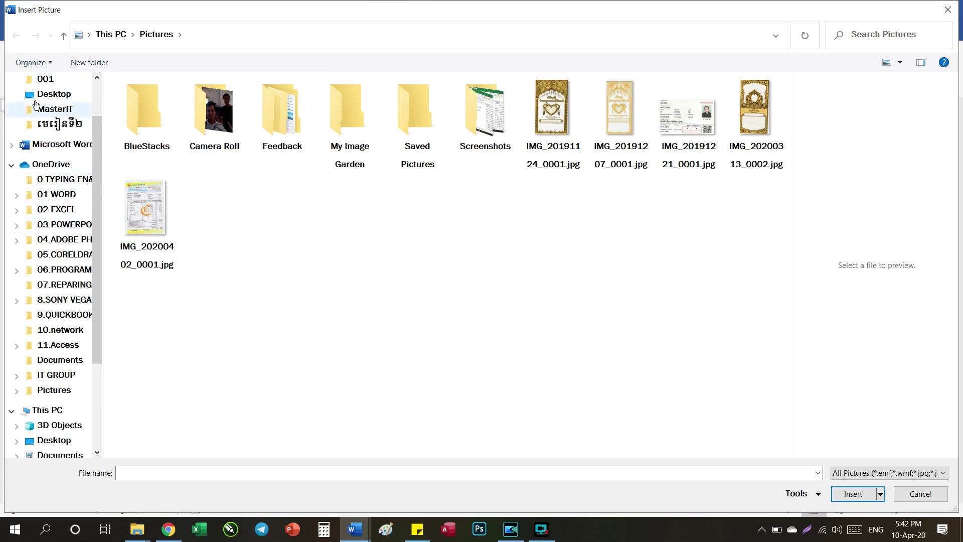
pyautogui.scroll(-2, 44, 221)
pyautogui.scroll(-2, 40, 266)
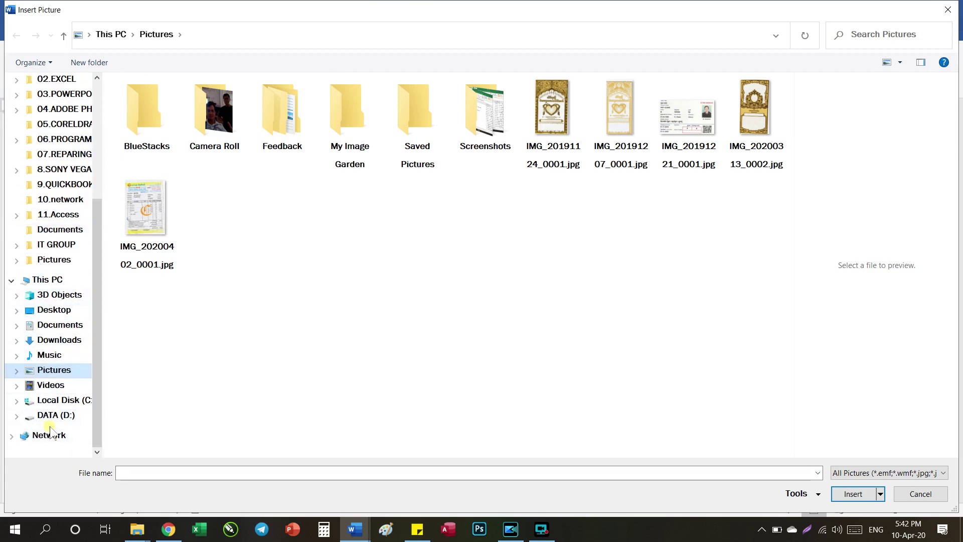
pyautogui.click(50, 415)
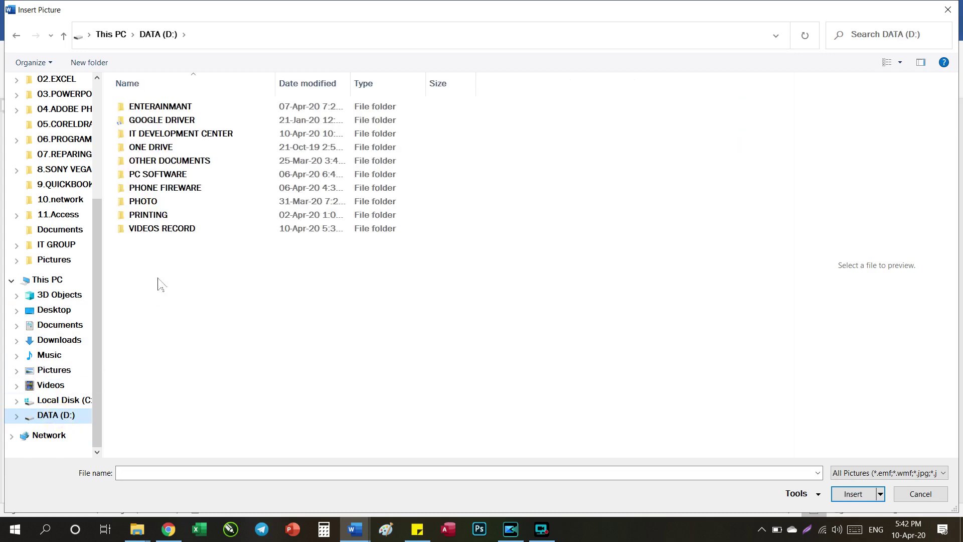
pyautogui.doubleClick(150, 201)
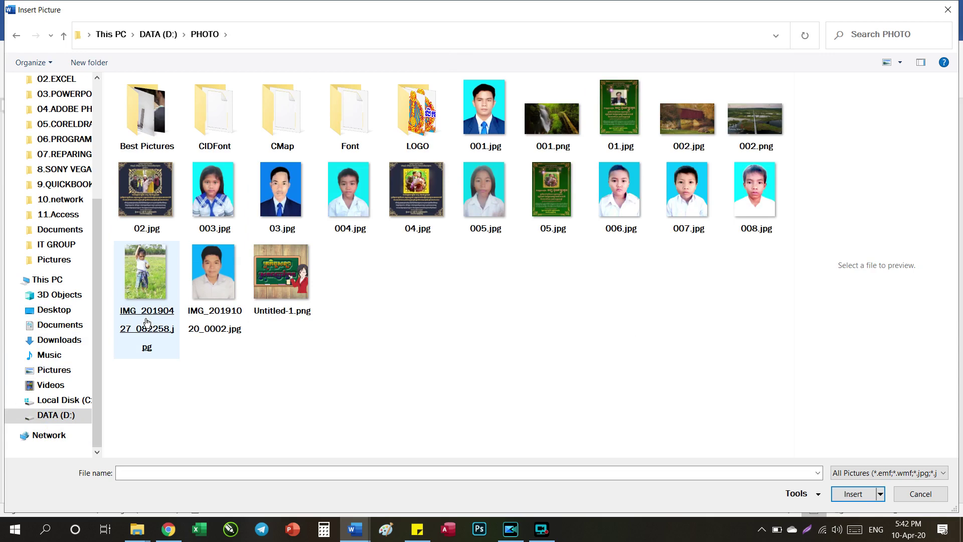
pyautogui.doubleClick(147, 277)
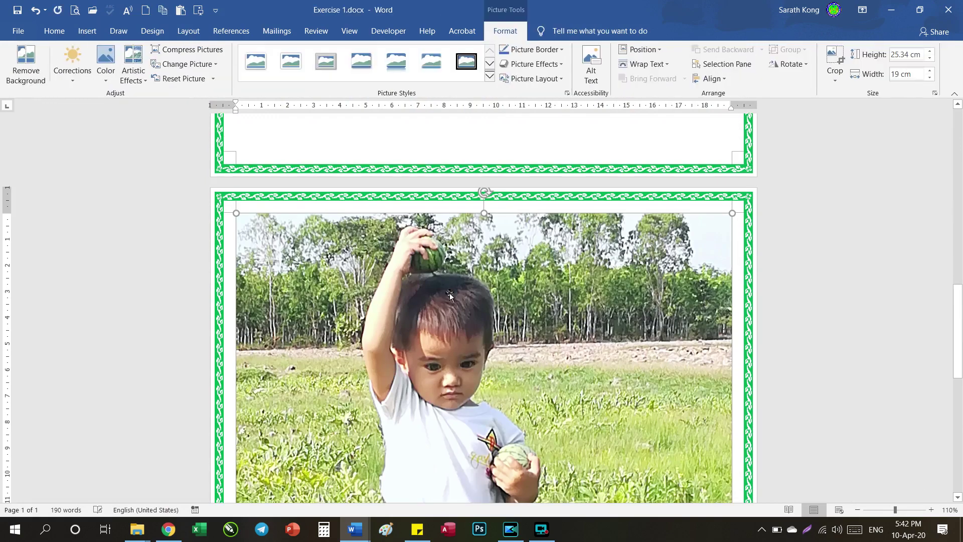
# - Set the child-in-field photo's wrapping to In Front of Text
pyautogui.scroll(-5, 447, 288)
pyautogui.scroll(6, 501, 301)
pyautogui.scroll(-3, 538, 306)
pyautogui.scroll(-1, 538, 305)
pyautogui.scroll(-3, 538, 306)
pyautogui.scroll(3, 538, 306)
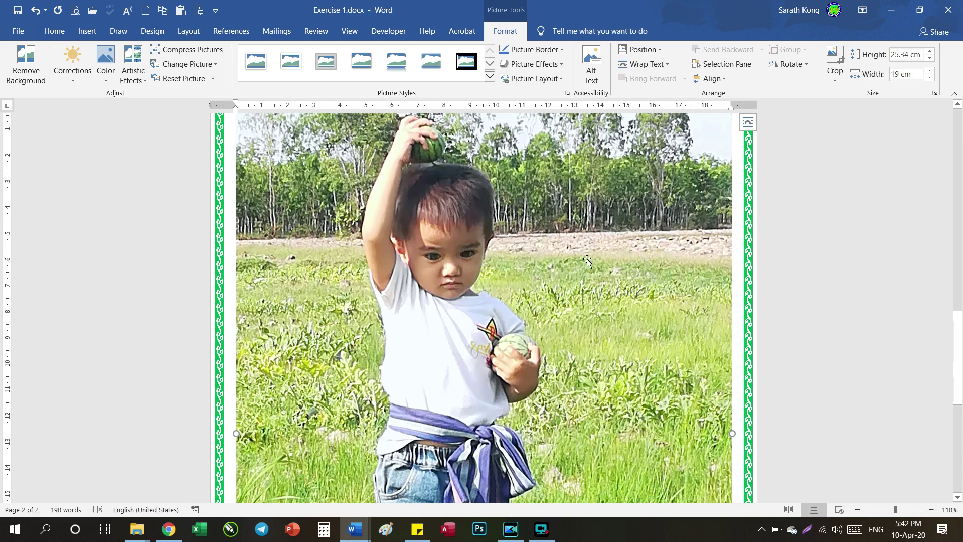
pyautogui.scroll(1, 586, 262)
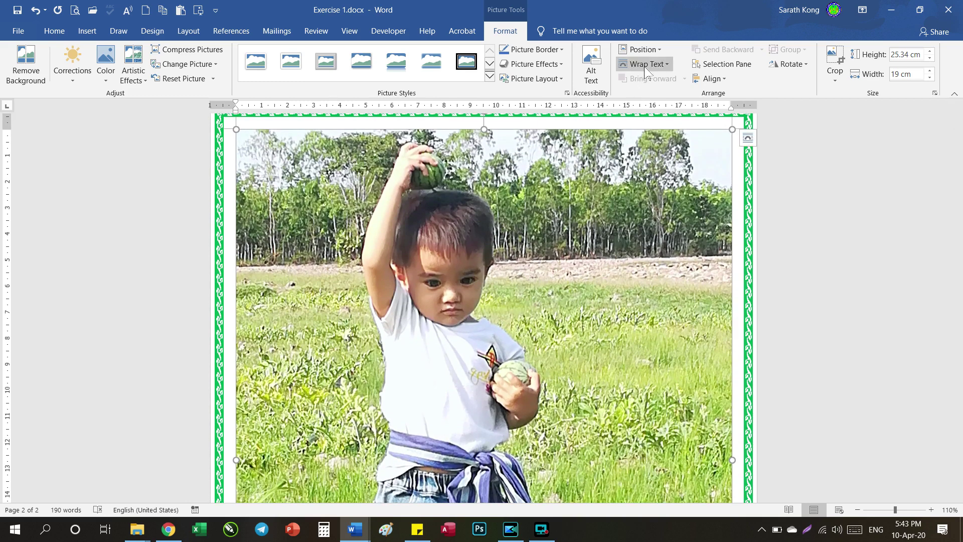
pyautogui.click(645, 66)
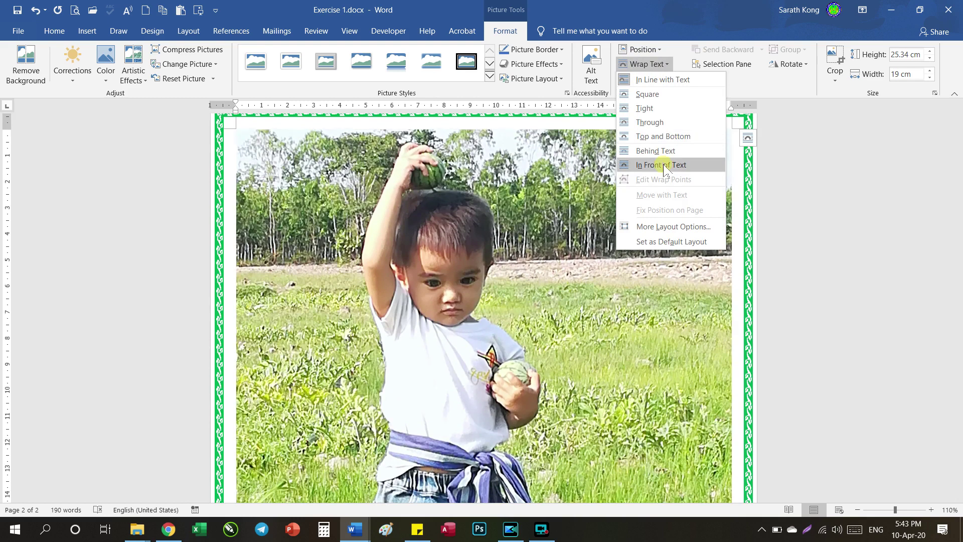
pyautogui.click(663, 167)
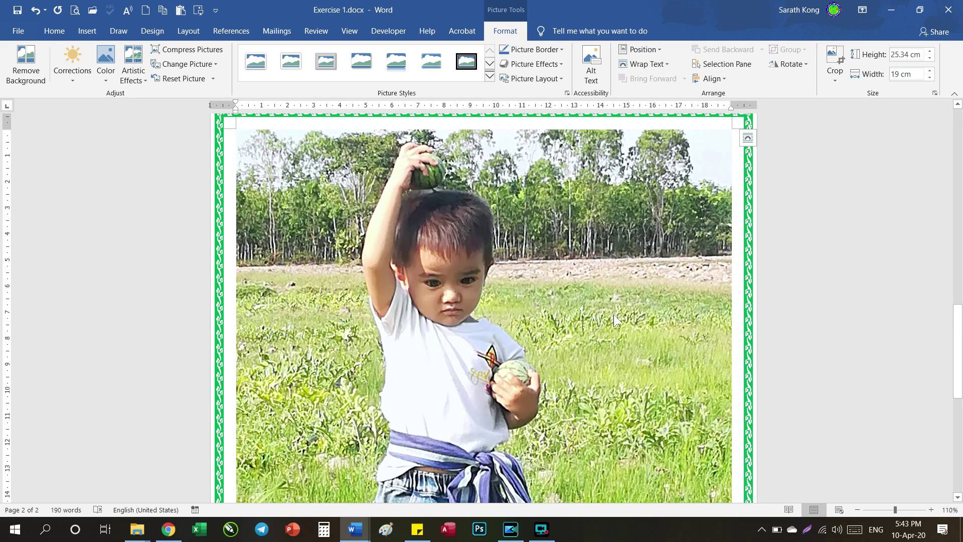
pyautogui.scroll(-7, 612, 318)
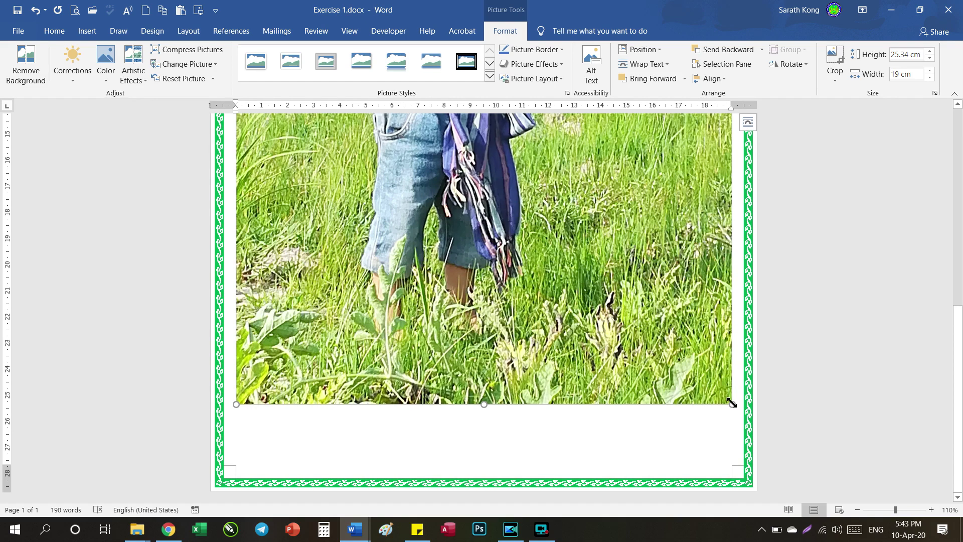
# - Shrink the child photo from its corner handle to about 11 cm tall
pyautogui.moveTo(732, 403); pyautogui.dragTo(674, 327)
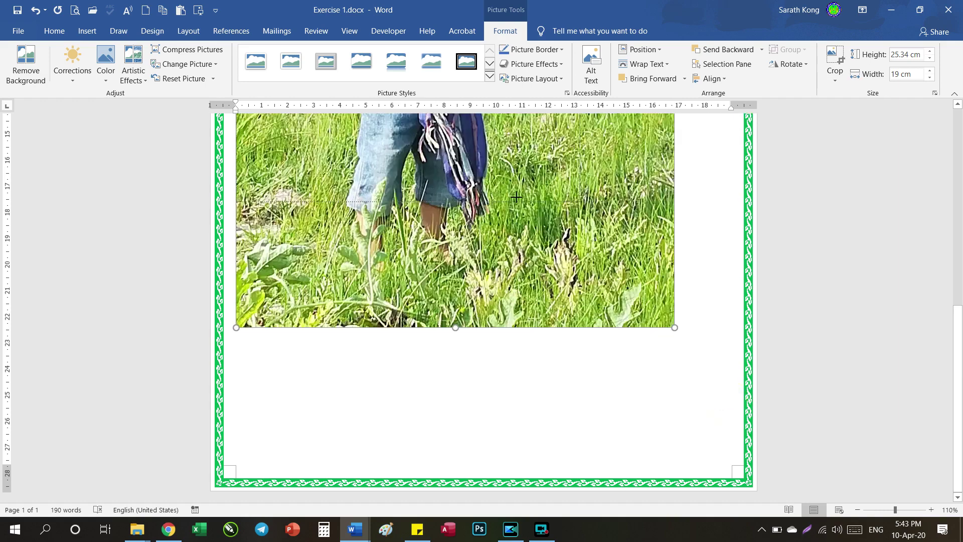
pyautogui.moveTo(513, 189); pyautogui.dragTo(514, 189)
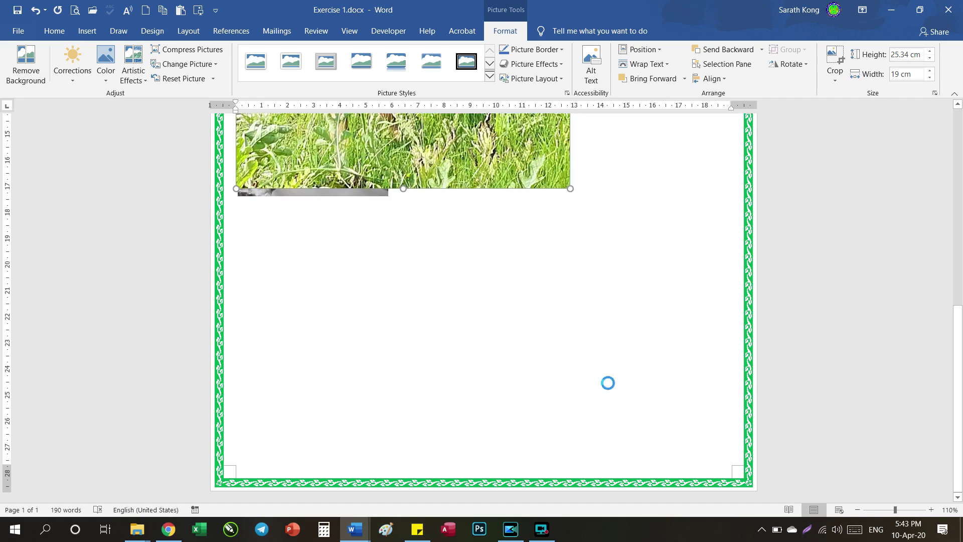
pyautogui.scroll(-2, 608, 383)
pyautogui.scroll(-1, 607, 383)
pyautogui.moveTo(570, 430); pyautogui.dragTo(550, 403)
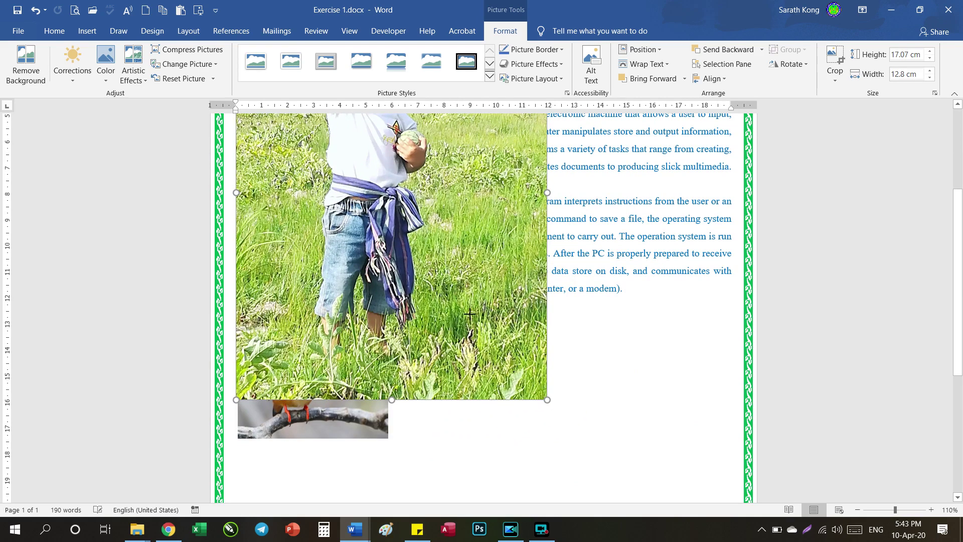
pyautogui.moveTo(519, 353); pyautogui.dragTo(469, 311)
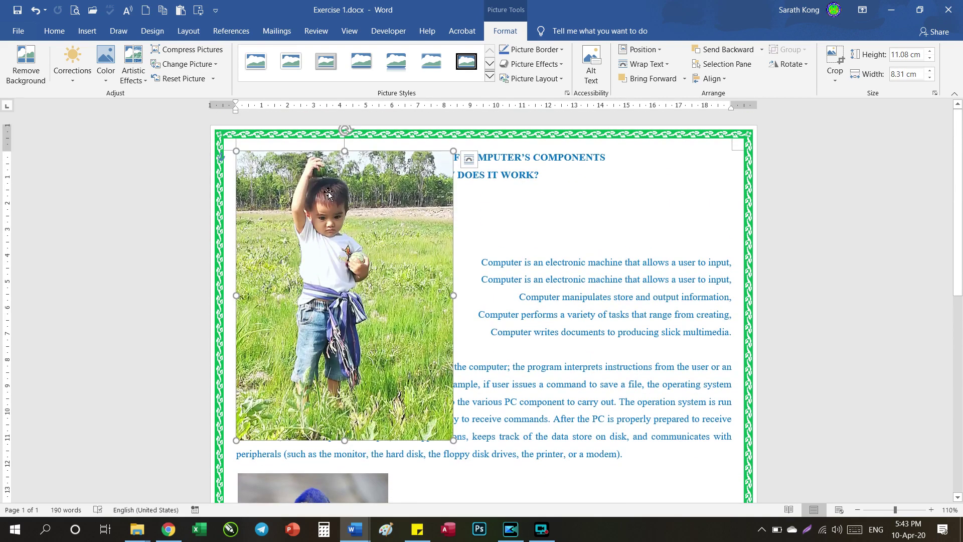
# - Resize the child photo to 7.41 × 5.56 cm and move it directly below the kingfisher photo
pyautogui.moveTo(308, 225); pyautogui.dragTo(491, 310)
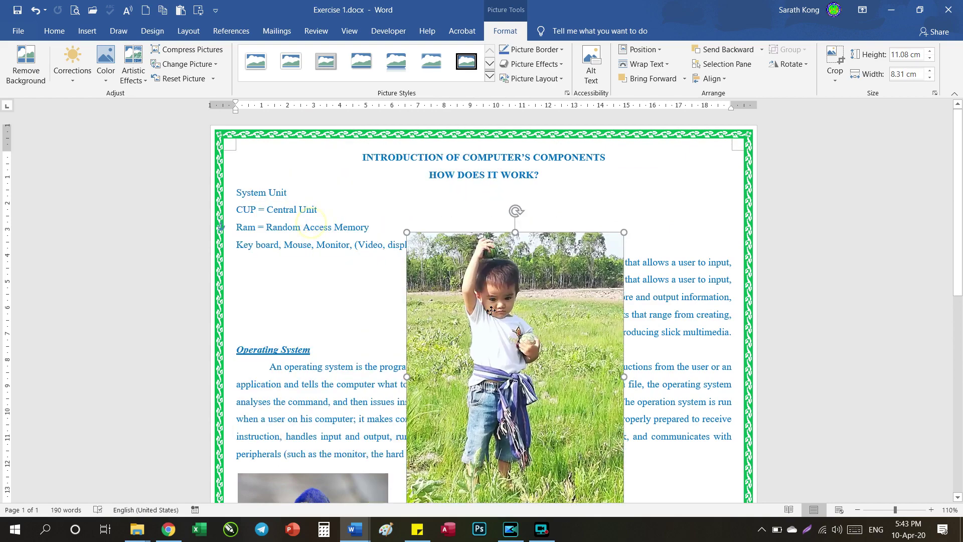
pyautogui.scroll(-5, 491, 310)
pyautogui.moveTo(551, 183); pyautogui.dragTo(566, 306)
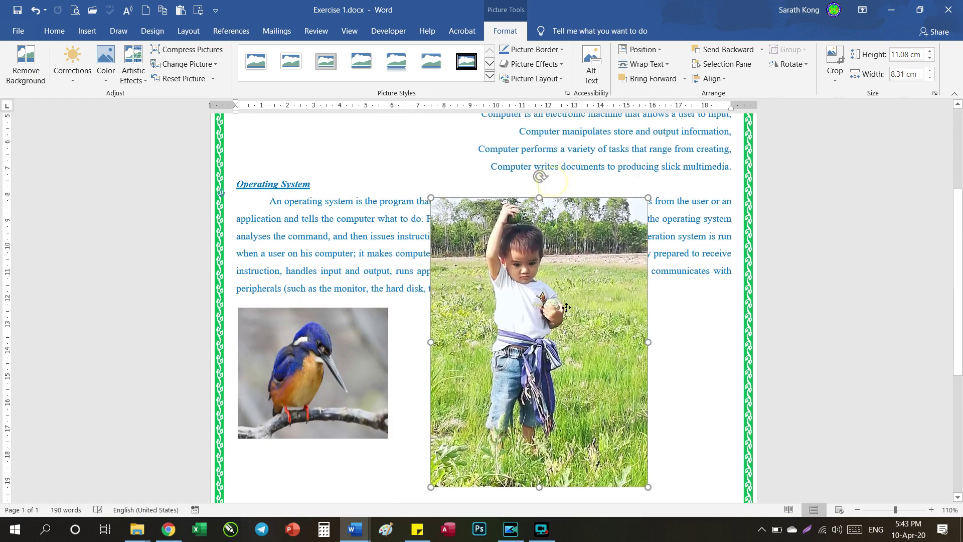
pyautogui.scroll(-5, 566, 307)
pyautogui.moveTo(564, 192); pyautogui.dragTo(584, 297)
pyautogui.moveTo(448, 137)
pyautogui.mouseDown()
pyautogui.moveTo(580, 298)
pyautogui.moveTo(494, 226)
pyautogui.moveTo(494, 235)
pyautogui.mouseUp()
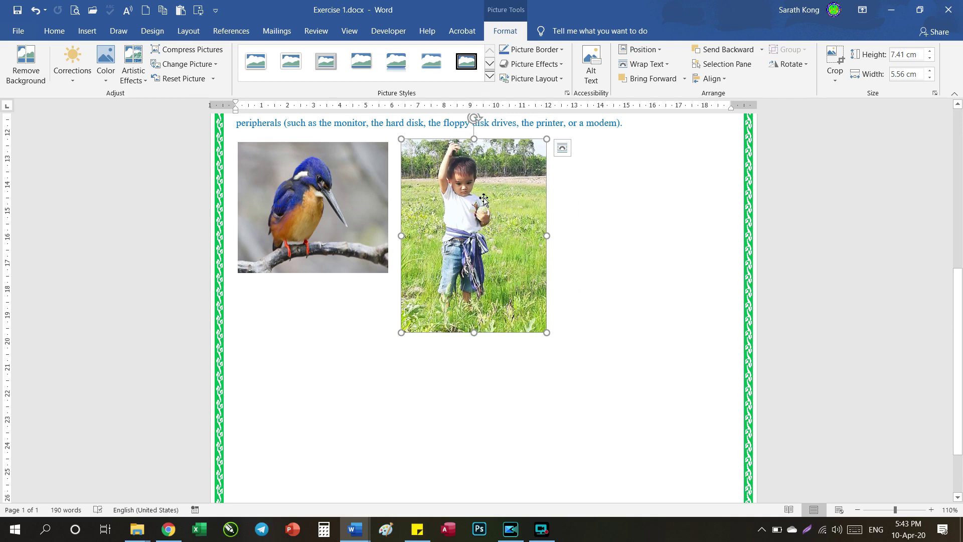
pyautogui.scroll(-2, 529, 217)
pyautogui.moveTo(468, 143)
pyautogui.mouseDown()
pyautogui.moveTo(360, 294)
pyautogui.moveTo(327, 293)
pyautogui.mouseUp()
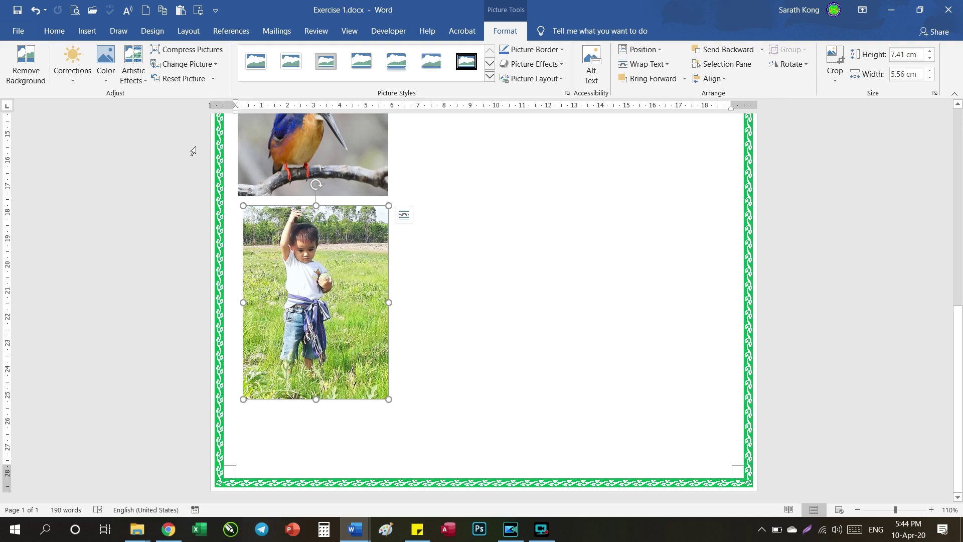
# - Copy the child photo from the Home tab and paste four copies
pyautogui.click(54, 31)
pyautogui.click(54, 63)
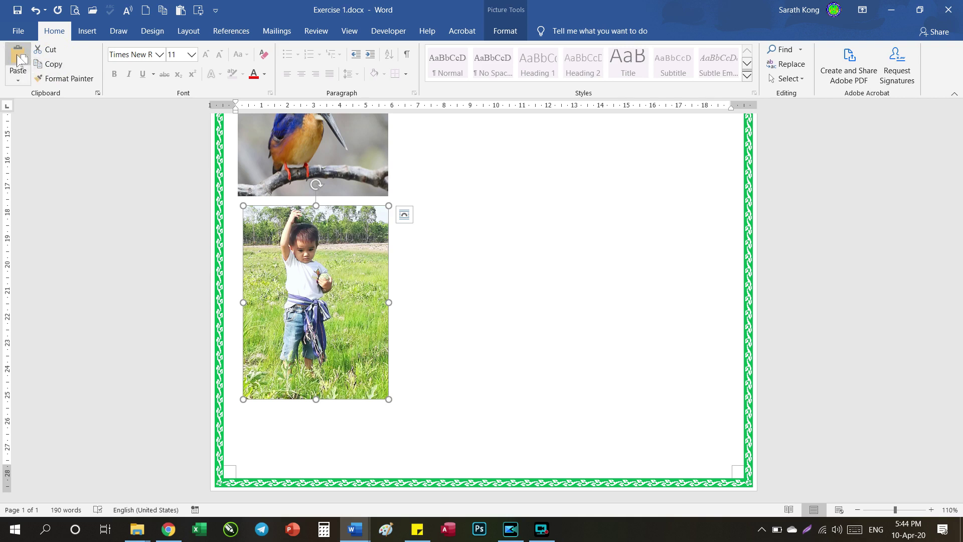
pyautogui.click(55, 64)
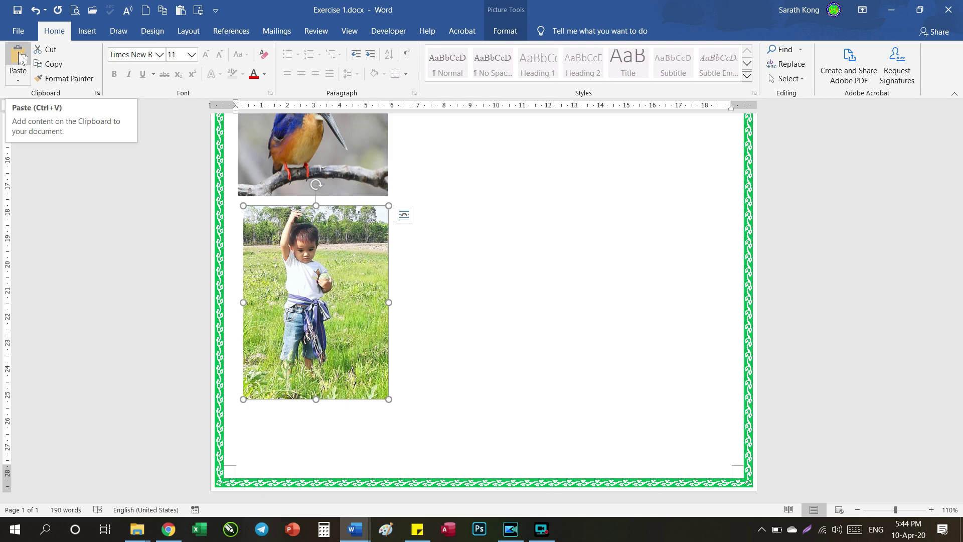
pyautogui.click(20, 58)
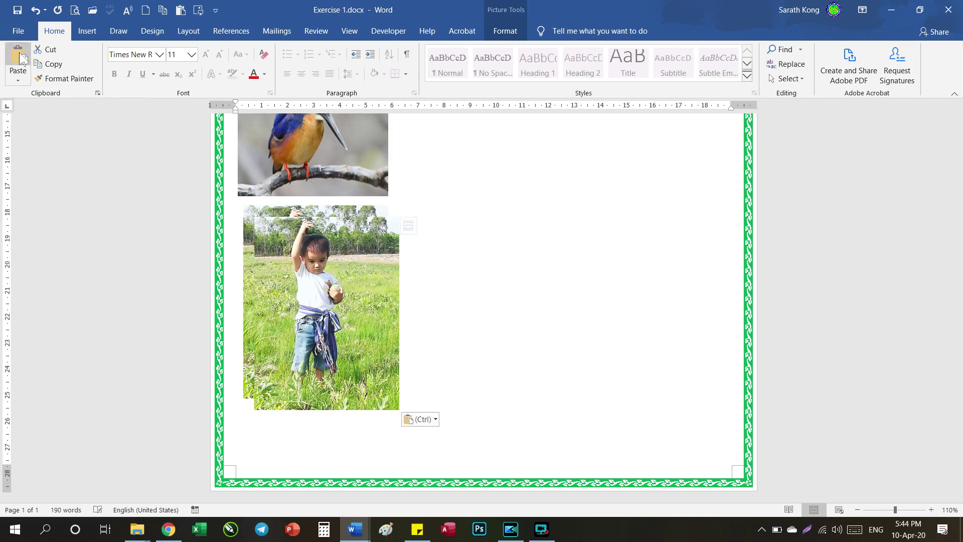
pyautogui.click(20, 58)
pyautogui.click(20, 58)
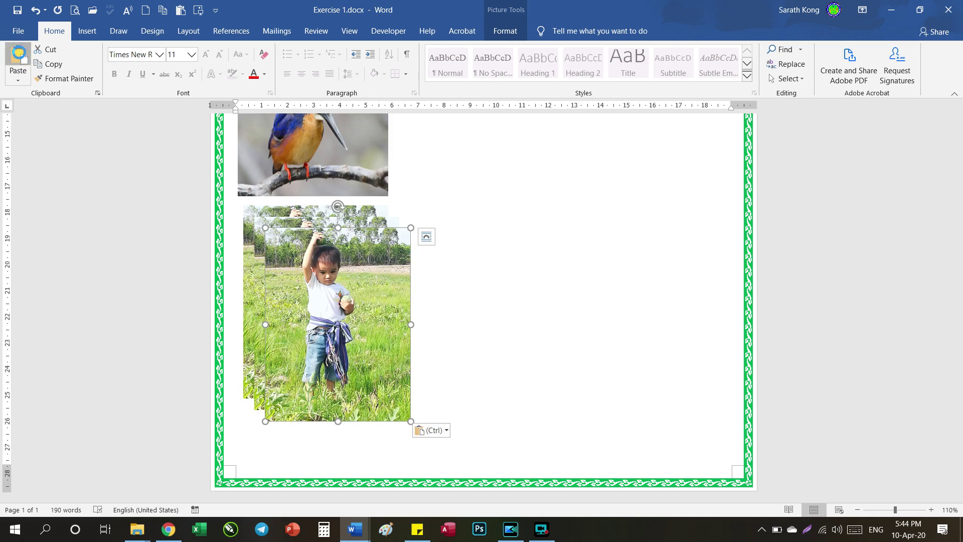
pyautogui.click(21, 58)
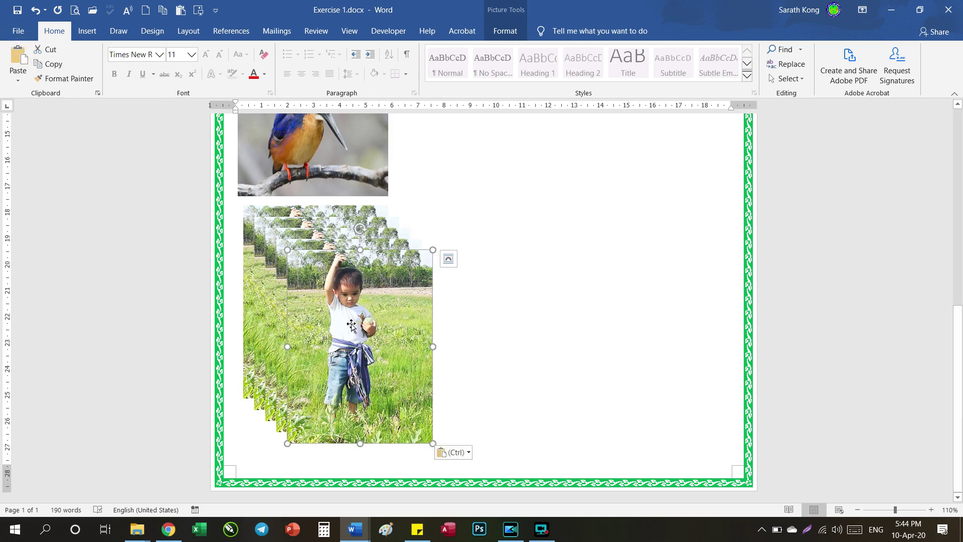
# - Drag the pasted child photo copies apart into a row across the page
pyautogui.moveTo(362, 335); pyautogui.dragTo(635, 306)
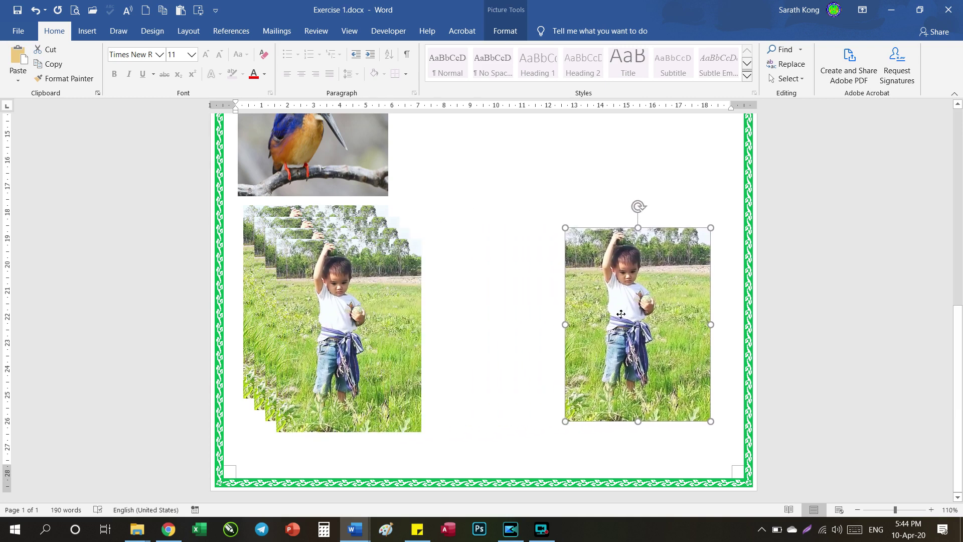
pyautogui.moveTo(406, 330); pyautogui.dragTo(547, 306)
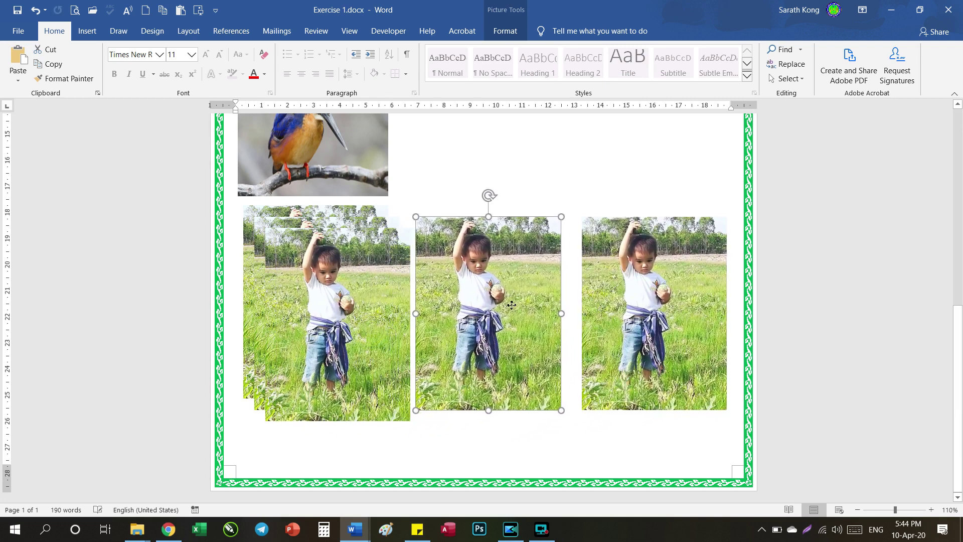
pyautogui.click(365, 300)
pyautogui.moveTo(365, 299); pyautogui.dragTo(345, 293)
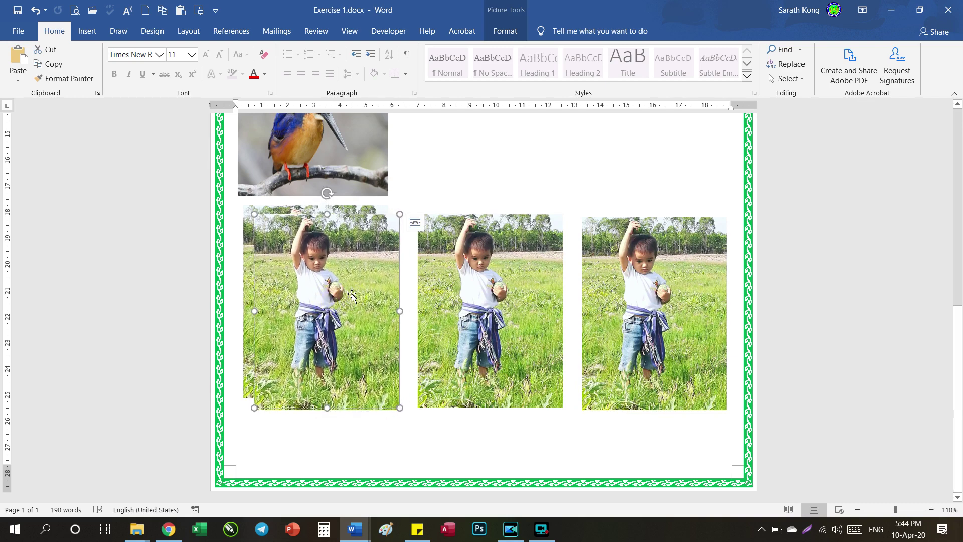
# - Undo the stray move and remove the extra overlapping child photo copy
pyautogui.hotkey('ctrl', 'z')
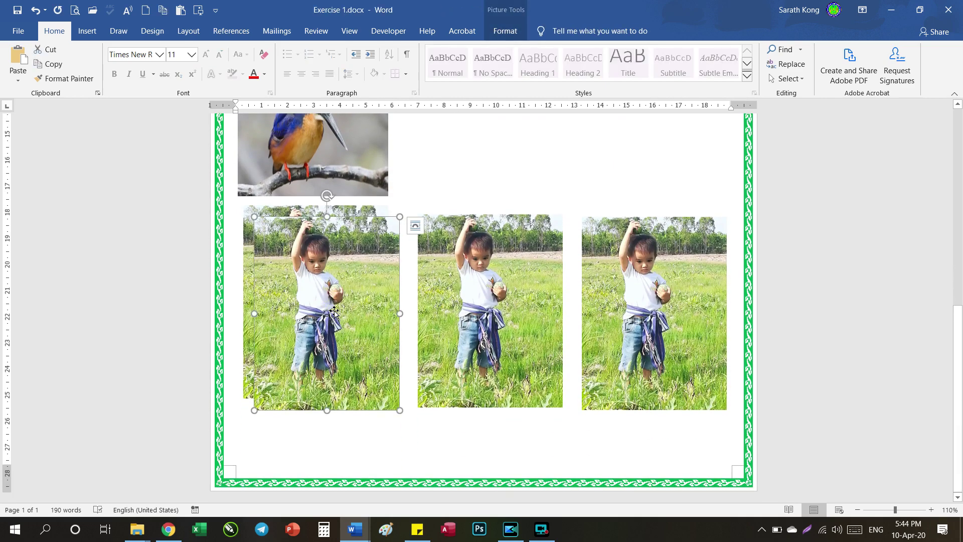
pyautogui.click(515, 31)
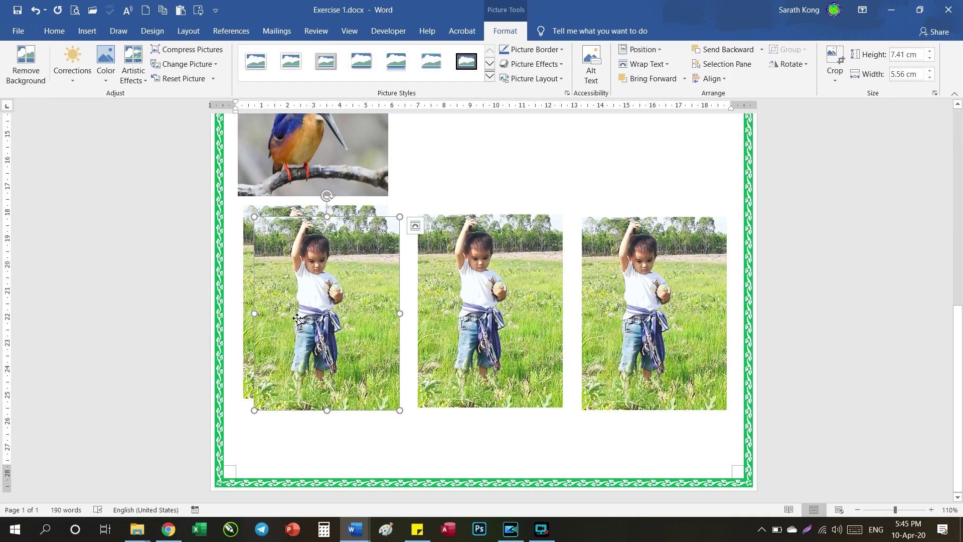
pyautogui.hotkey('ctrl', 'z')
pyautogui.scroll(-3, 374, 382)
# - Nudge the left, middle and right child photos so their tops are level
pyautogui.click(346, 307)
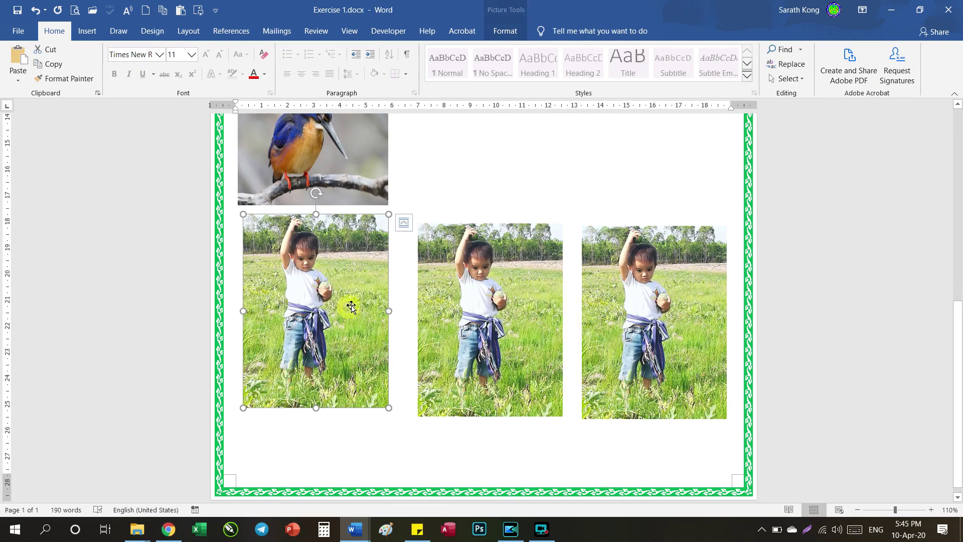
pyautogui.moveTo(345, 304)
pyautogui.mouseDown()
pyautogui.moveTo(368, 304)
pyautogui.moveTo(356, 306)
pyautogui.mouseUp()
pyautogui.click(464, 297)
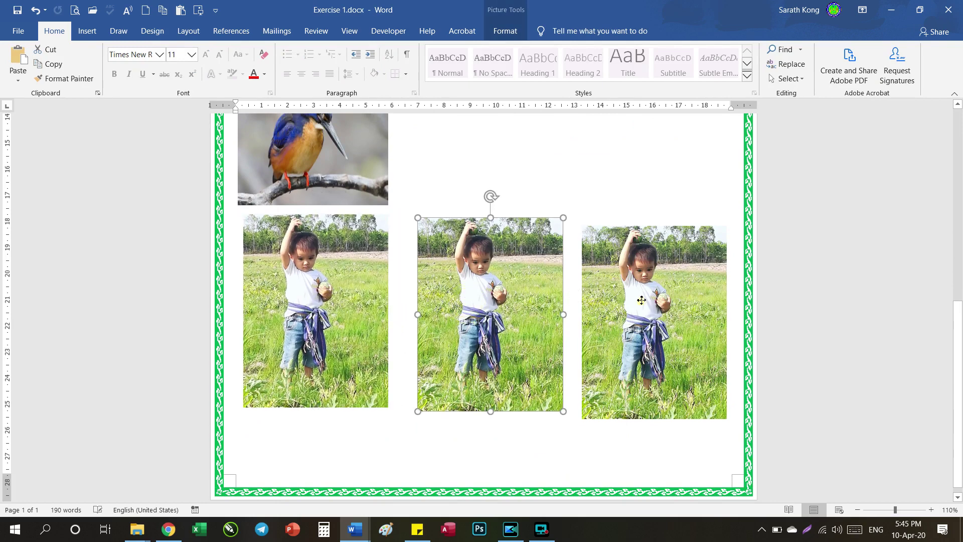
pyautogui.moveTo(622, 301); pyautogui.dragTo(622, 297)
pyautogui.moveTo(350, 306); pyautogui.dragTo(344, 316)
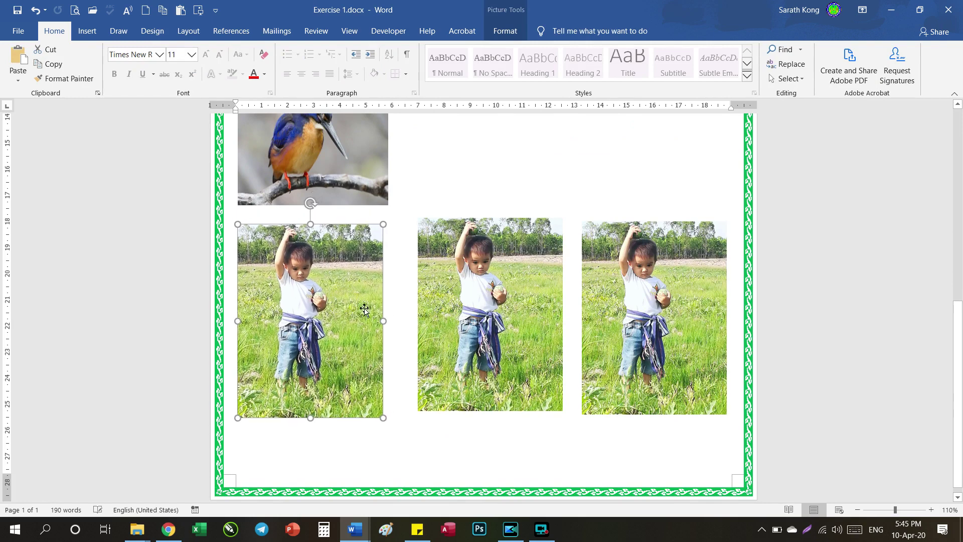
pyautogui.moveTo(452, 303); pyautogui.dragTo(444, 309)
pyautogui.moveTo(306, 322); pyautogui.dragTo(320, 319)
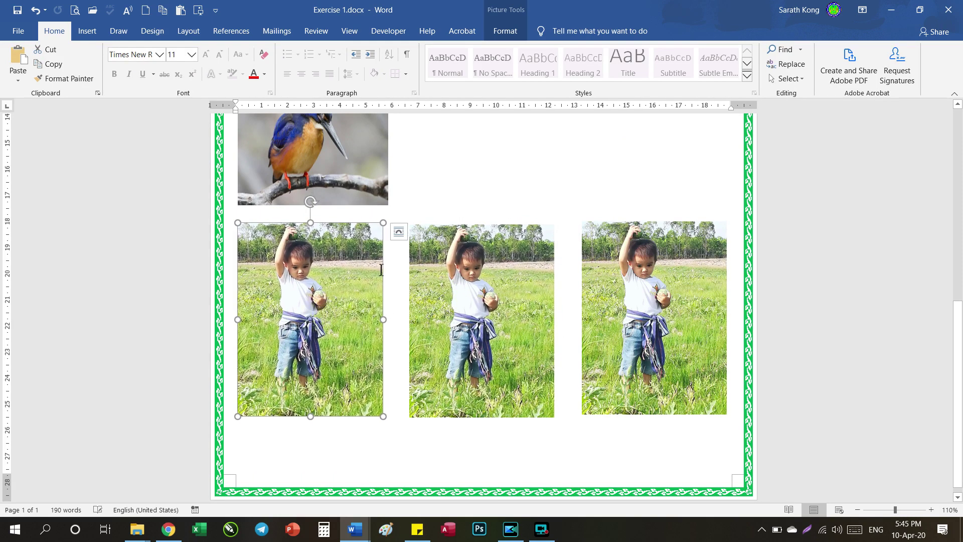
# - Select all three child photos together
pyautogui.click(471, 311)
pyautogui.click(336, 319)
pyautogui.click(602, 321)
pyautogui.click(450, 322)
pyautogui.click(318, 318)
pyautogui.click(484, 329)
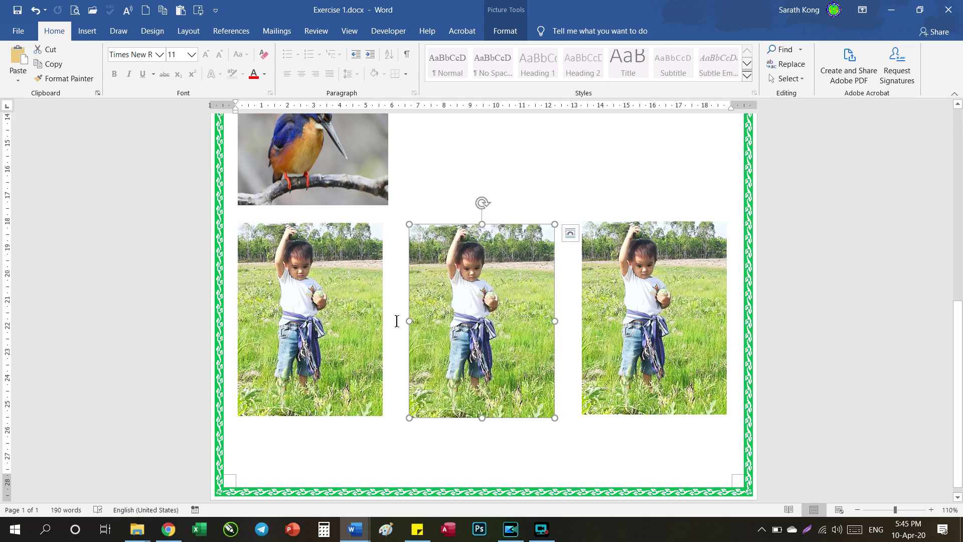
pyautogui.keyDown('ctrl'); pyautogui.click(302, 304); pyautogui.keyUp('ctrl')
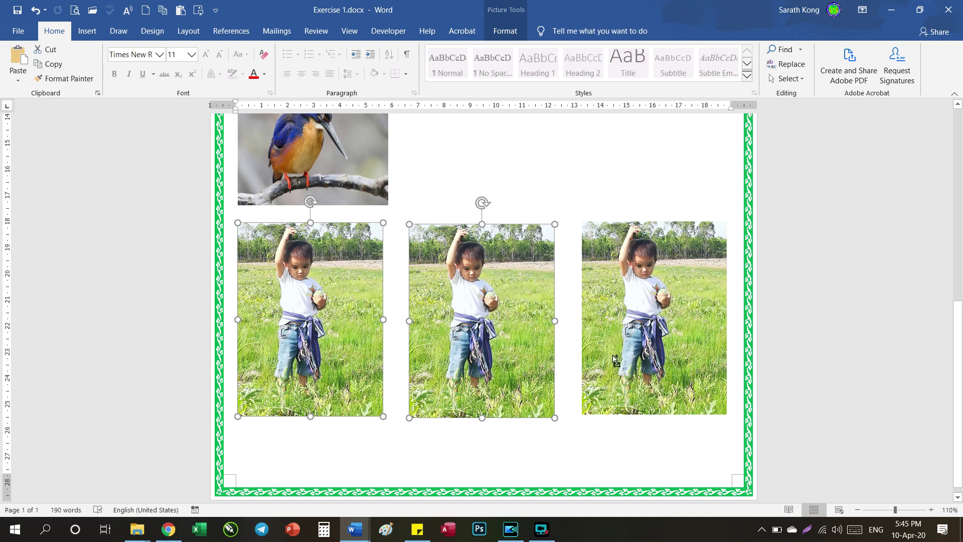
pyautogui.keyDown('ctrl'); pyautogui.click(654, 304); pyautogui.keyUp('ctrl')
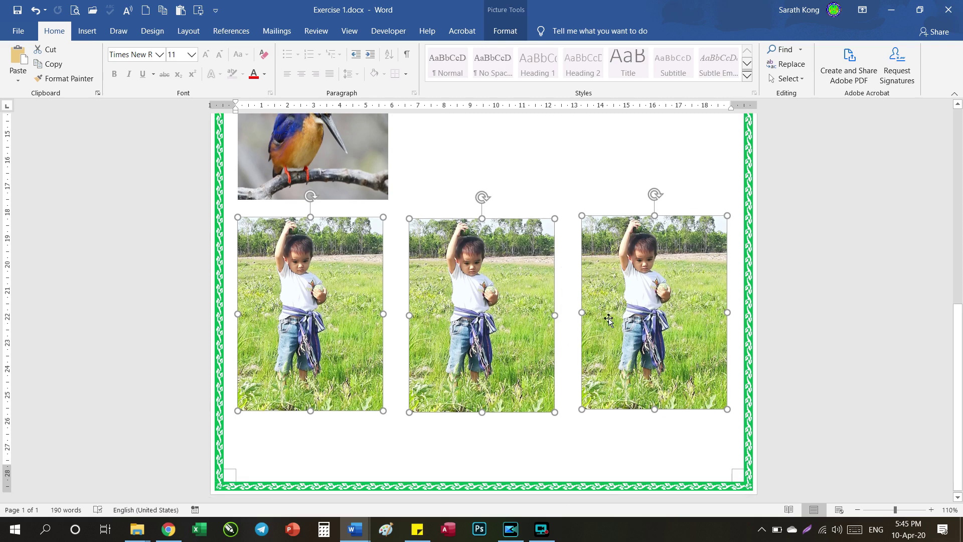
pyautogui.scroll(2, 609, 320)
pyautogui.scroll(-2, 570, 340)
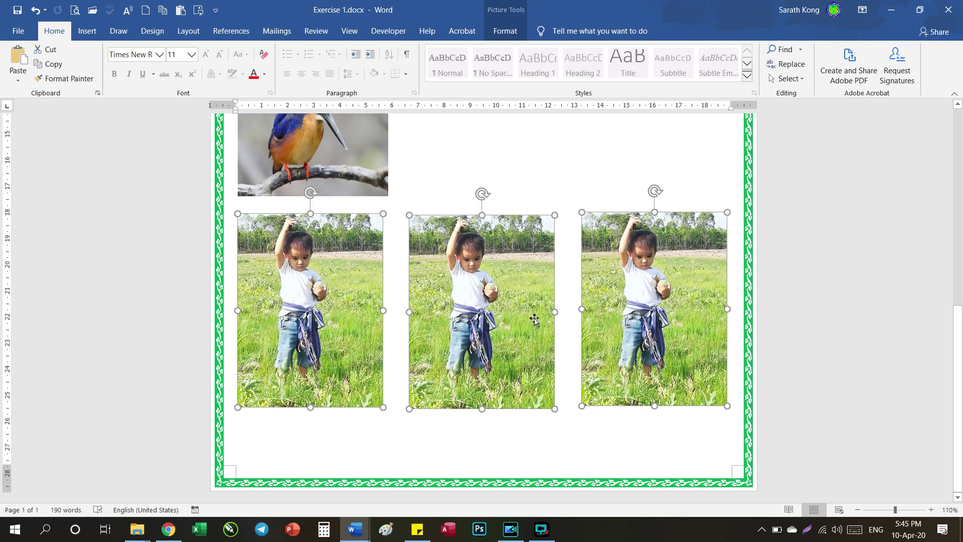
# - Align the tops of the three child photos and check the resulting row
pyautogui.click(505, 30)
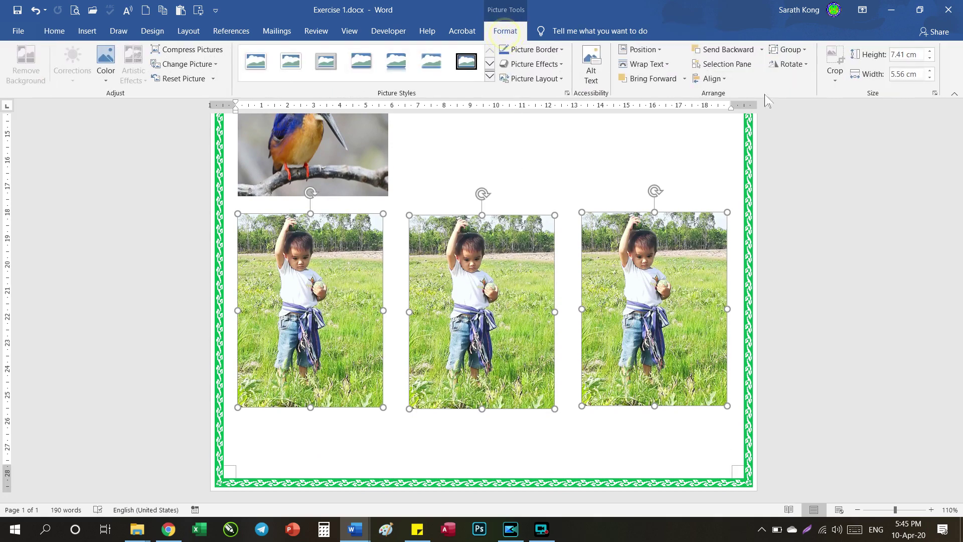
pyautogui.click(718, 78)
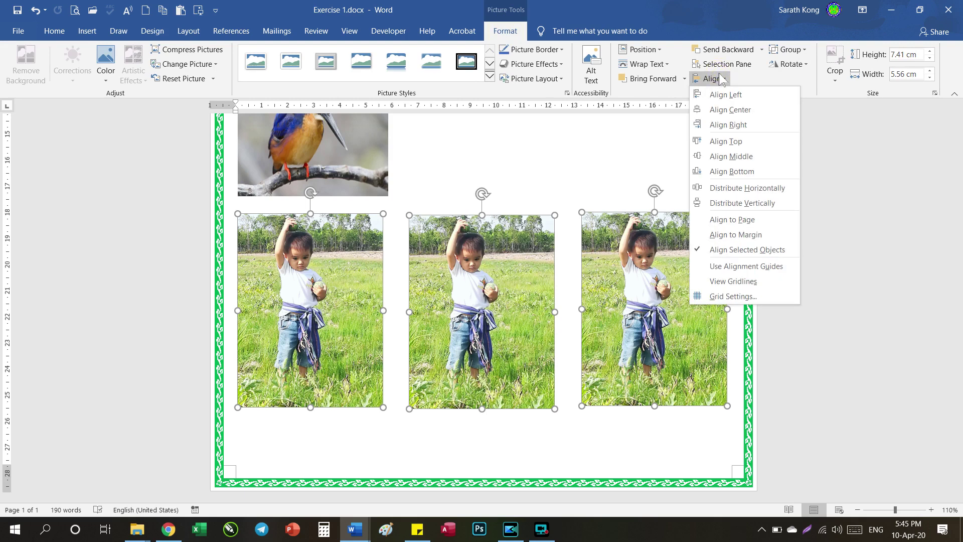
pyautogui.click(726, 141)
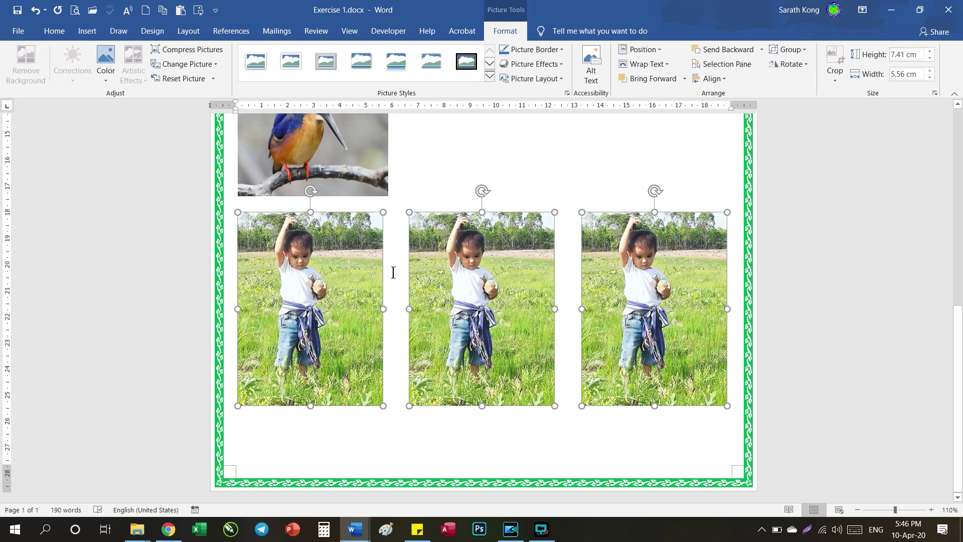
pyautogui.scroll(3, 393, 272)
pyautogui.click(557, 355)
pyautogui.scroll(-2, 491, 346)
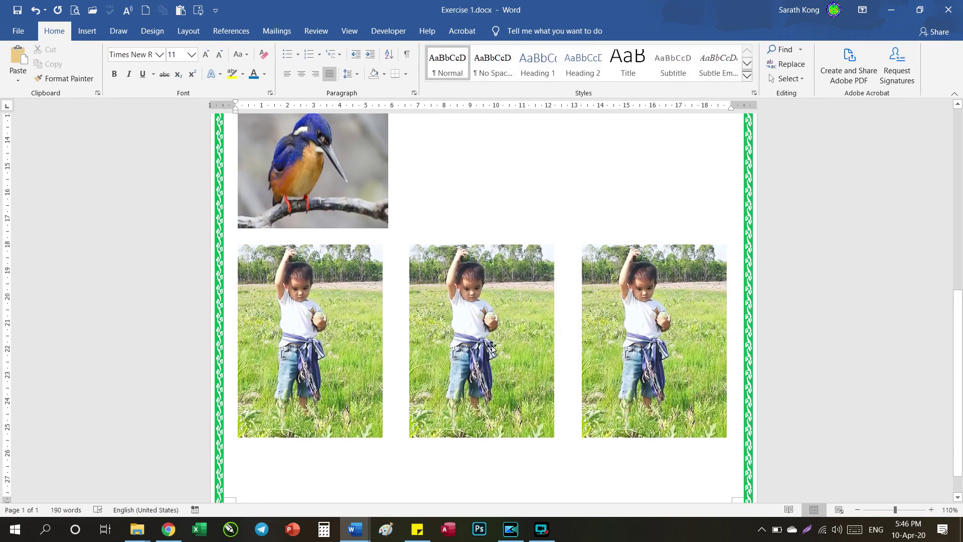
pyautogui.scroll(2, 397, 328)
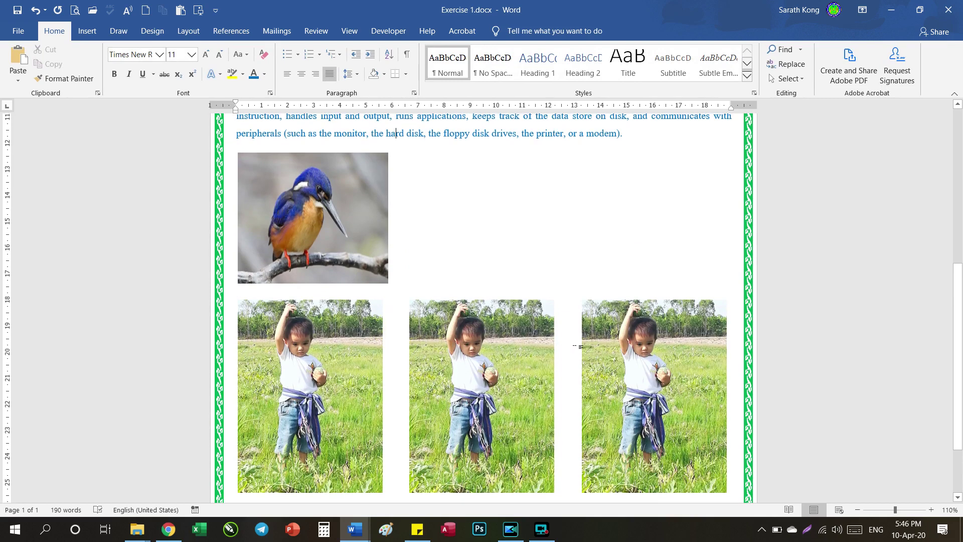
pyautogui.scroll(-2, 404, 351)
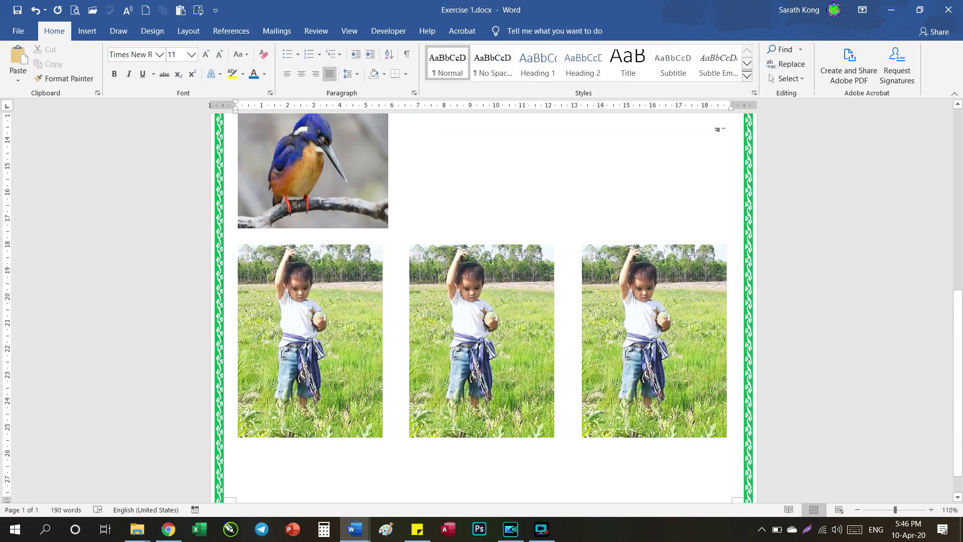
# - Distribute the three selected child photos horizontally and nudge the row up slightly
pyautogui.click(329, 317)
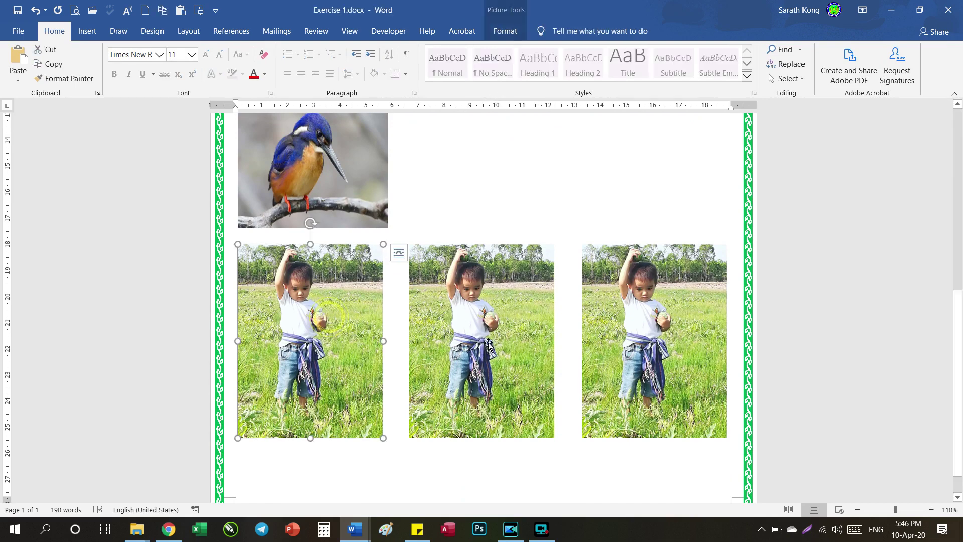
pyautogui.scroll(-1, 489, 345)
pyautogui.keyDown('shift'); pyautogui.click(483, 341); pyautogui.keyUp('shift')
pyautogui.keyDown('shift'); pyautogui.click(647, 331); pyautogui.keyUp('shift')
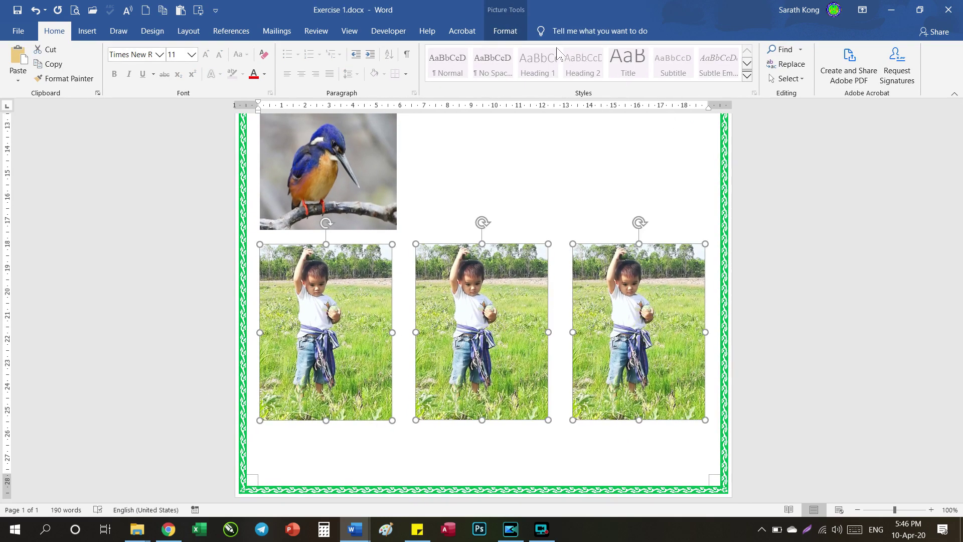
pyautogui.click(504, 31)
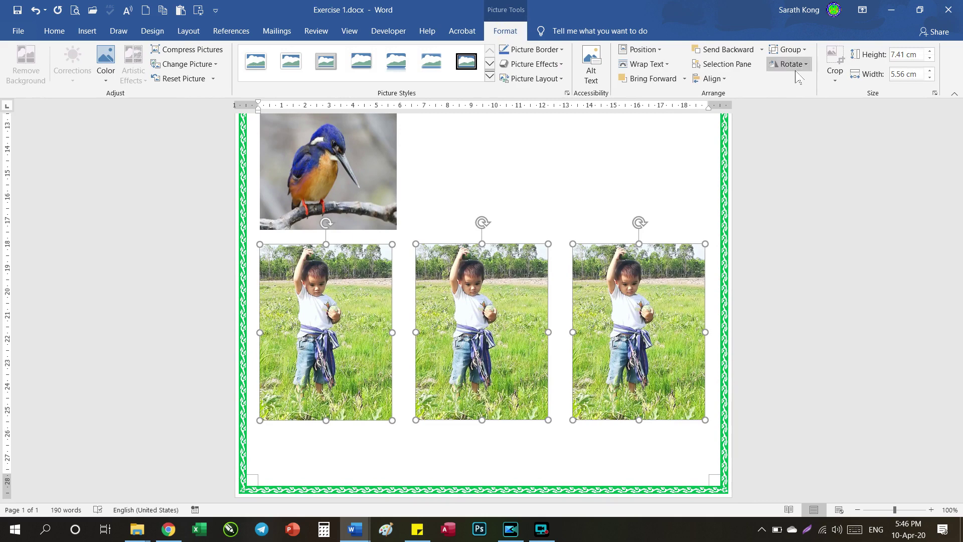
pyautogui.click(722, 79)
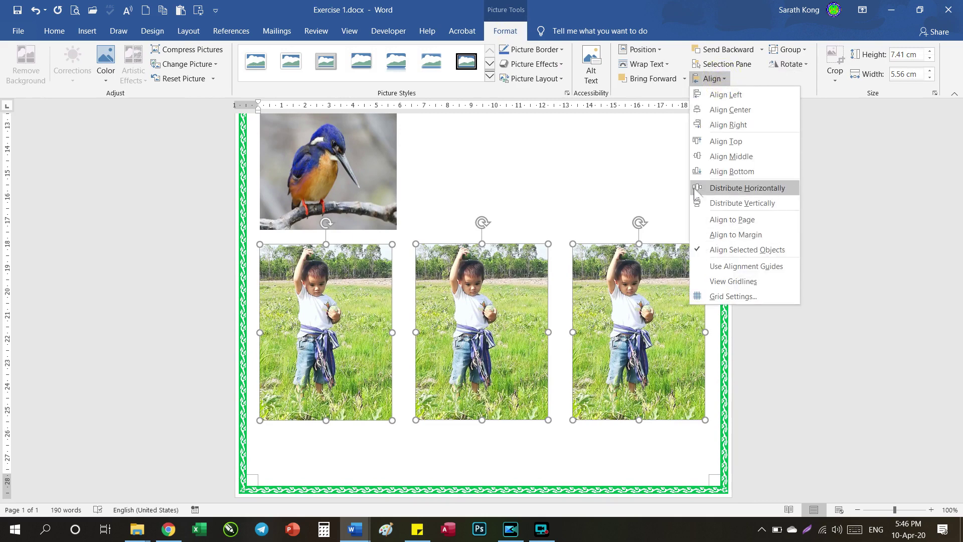
pyautogui.click(775, 189)
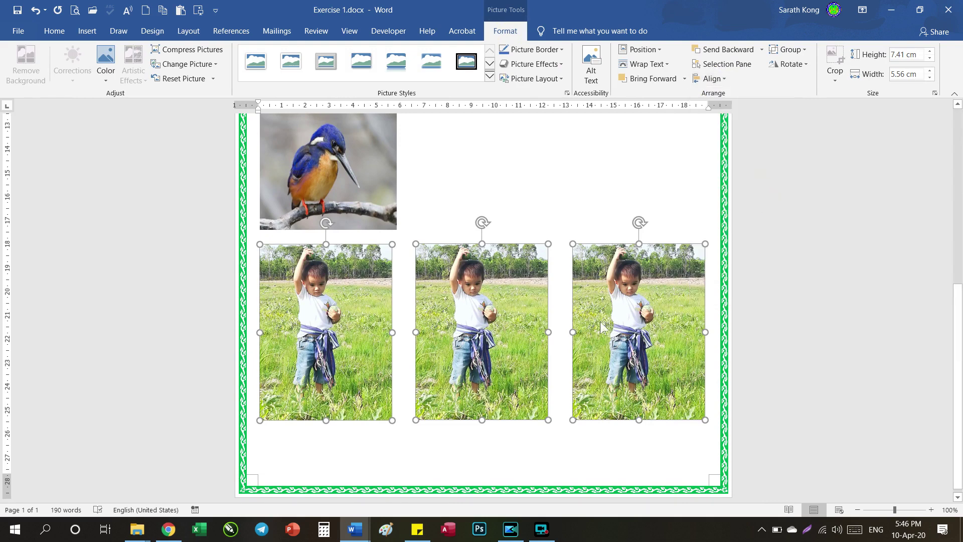
pyautogui.moveTo(592, 329); pyautogui.dragTo(587, 323)
pyautogui.scroll(2, 588, 323)
pyautogui.scroll(-2, 587, 324)
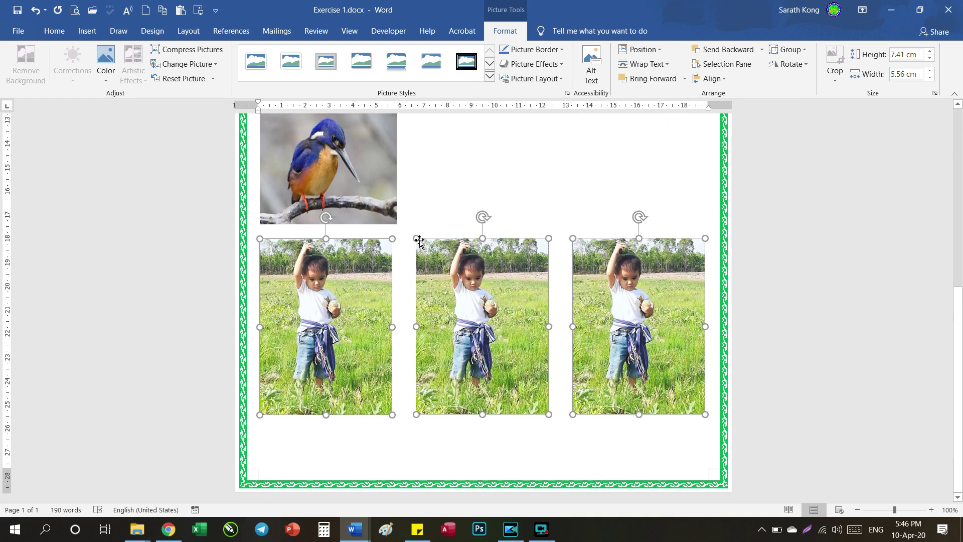
# - Group the three child photos and settle the group below the kingfisher picture
pyautogui.scroll(2, 577, 335)
pyautogui.scroll(-2, 576, 336)
pyautogui.click(790, 49)
pyautogui.click(783, 64)
pyautogui.scroll(2, 620, 260)
pyautogui.moveTo(620, 251); pyautogui.dragTo(615, 275)
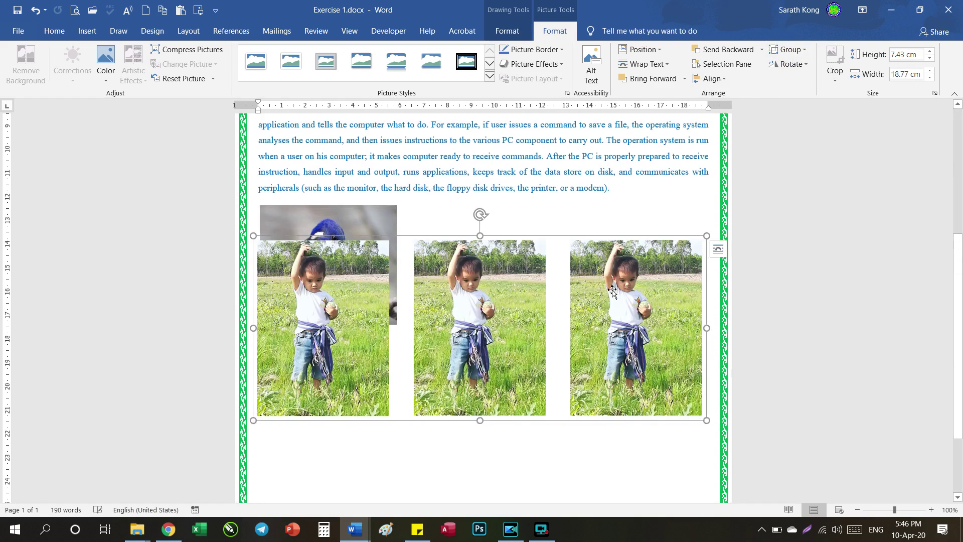
pyautogui.moveTo(611, 316); pyautogui.dragTo(632, 282)
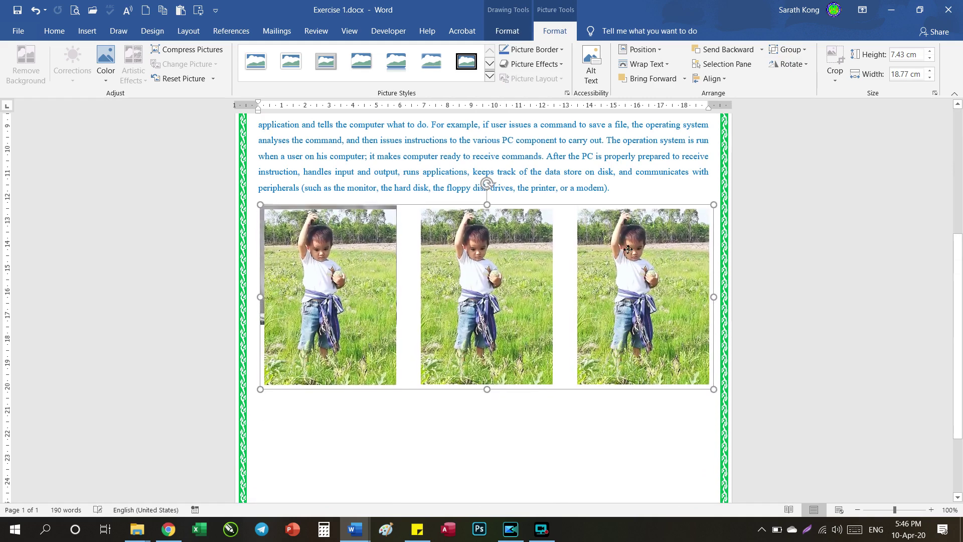
pyautogui.moveTo(632, 283)
pyautogui.mouseDown()
pyautogui.moveTo(629, 338)
pyautogui.moveTo(630, 329)
pyautogui.mouseUp()
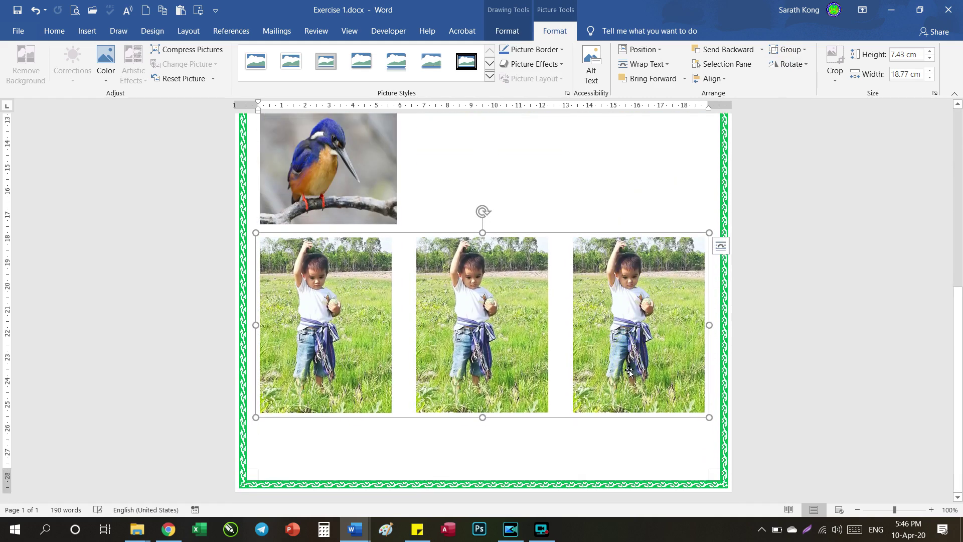
pyautogui.scroll(1, 629, 336)
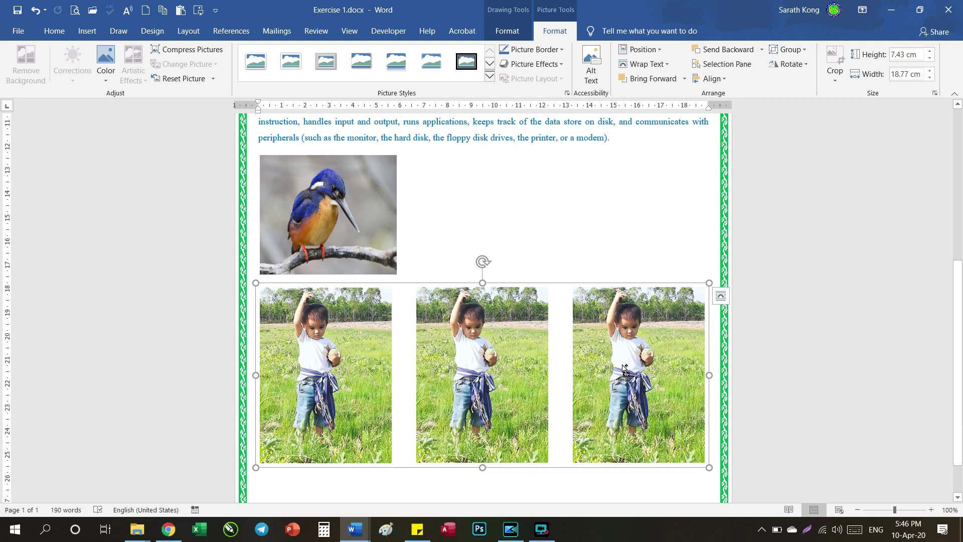
# - Undo the accidental duplicate of the photo group that covered the paragraph
pyautogui.moveTo(613, 366); pyautogui.dragTo(615, 184)
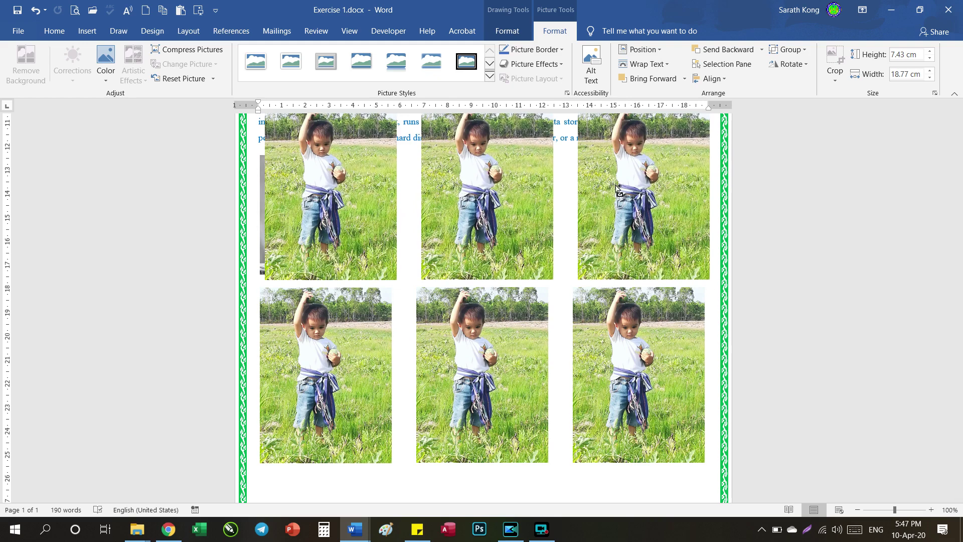
pyautogui.moveTo(618, 189); pyautogui.dragTo(618, 189)
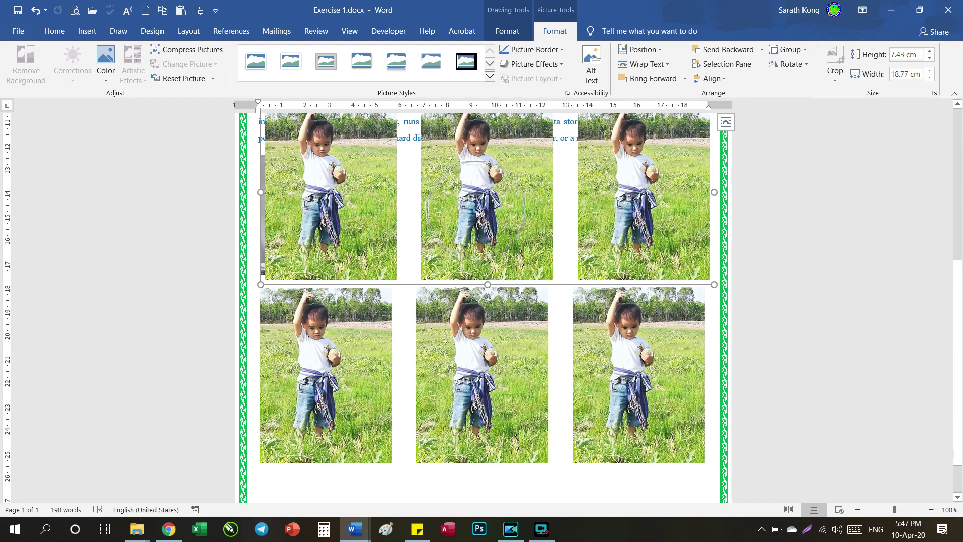
pyautogui.scroll(5, 544, 306)
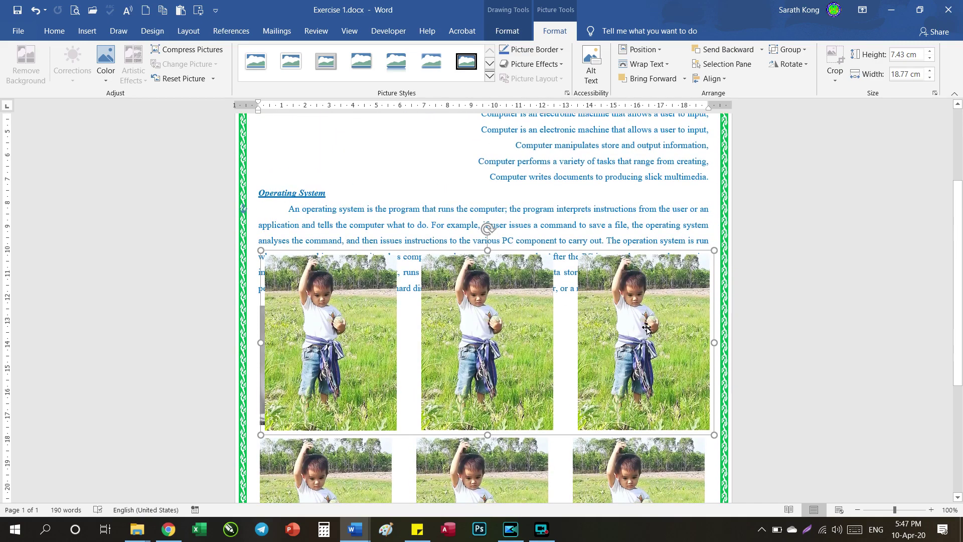
pyautogui.click(504, 341)
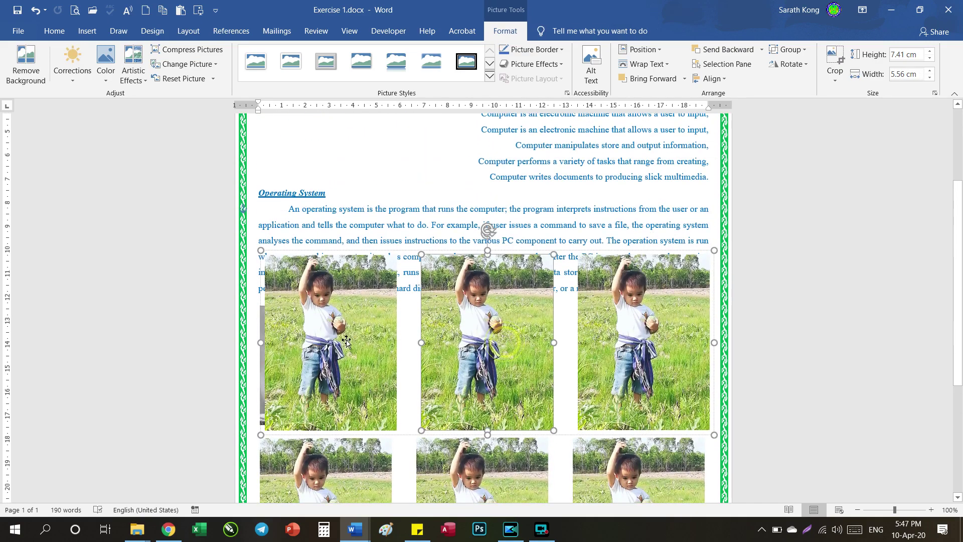
pyautogui.click(366, 343)
pyautogui.click(622, 343)
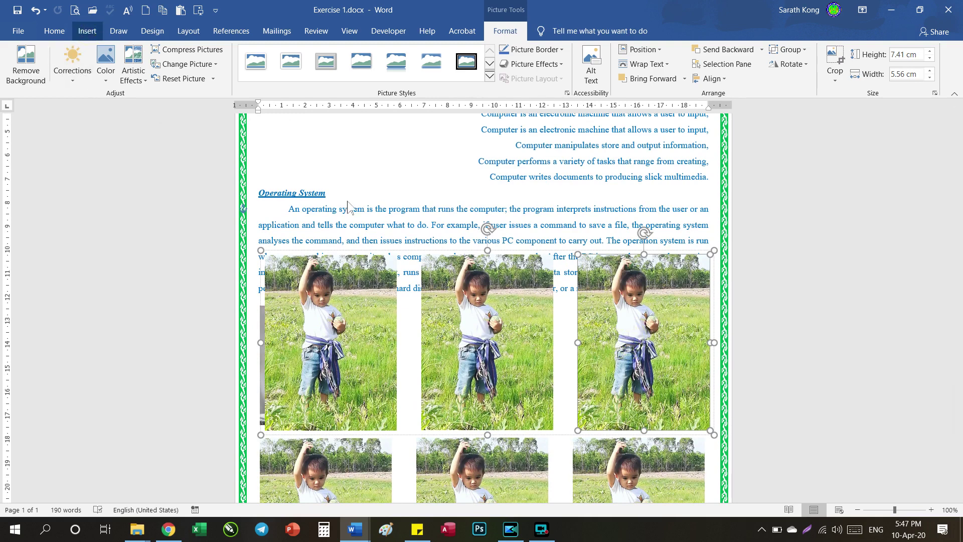
pyautogui.click(636, 332)
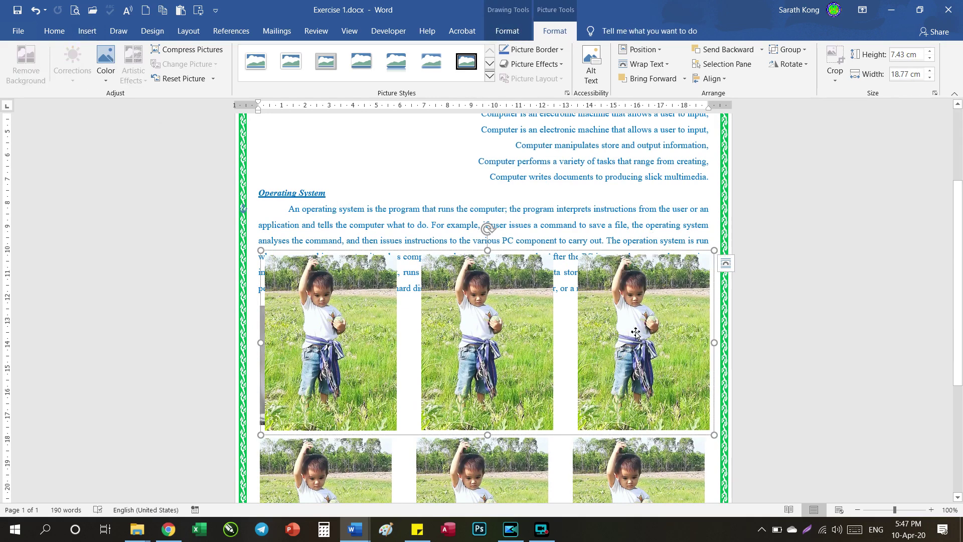
pyautogui.hotkey('ctrl', 'z')
pyautogui.click(366, 341)
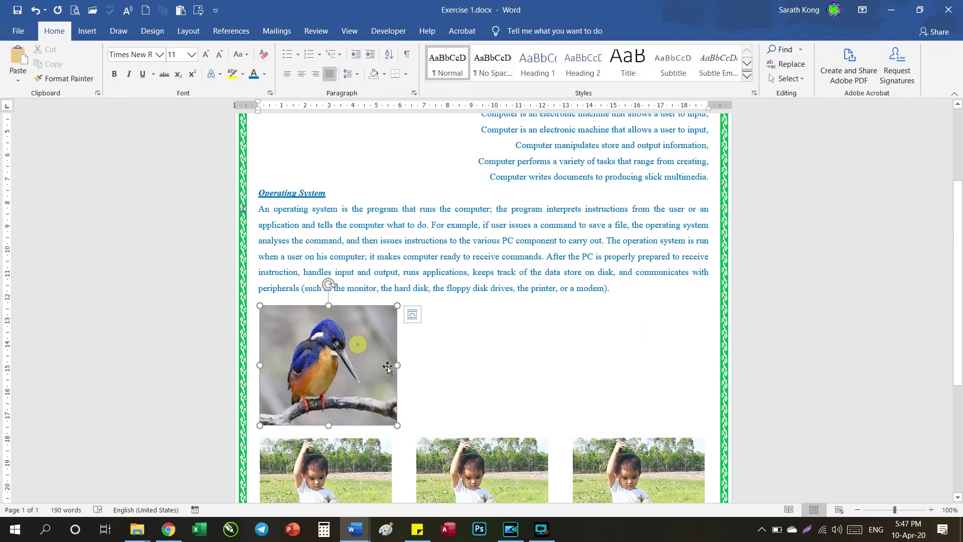
# - Copy the 5.03 × 5.77 cm kingfisher picture and place the duplicate to the right of the original
pyautogui.scroll(-2, 361, 321)
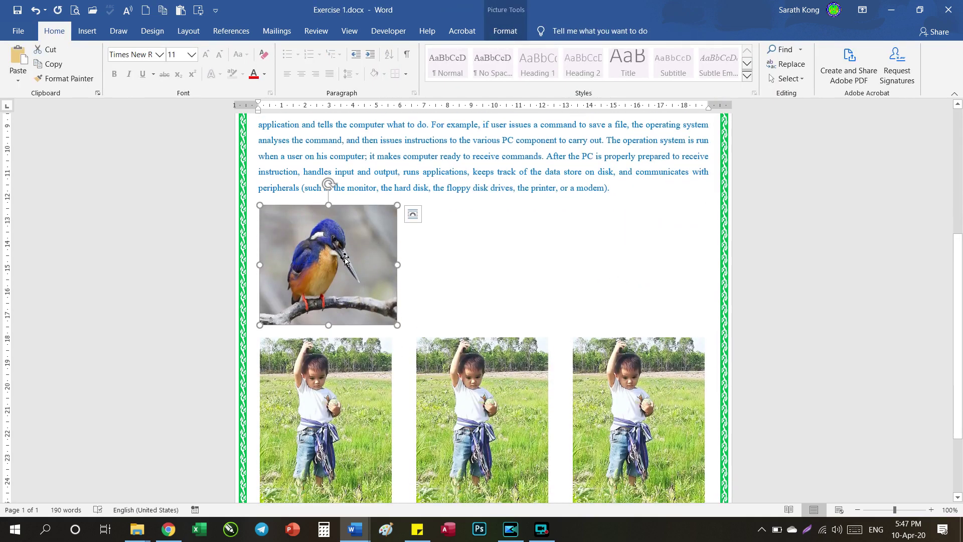
pyautogui.moveTo(333, 269); pyautogui.dragTo(330, 266)
pyautogui.moveTo(290, 263)
pyautogui.mouseDown()
pyautogui.moveTo(450, 259)
pyautogui.moveTo(479, 276)
pyautogui.mouseUp()
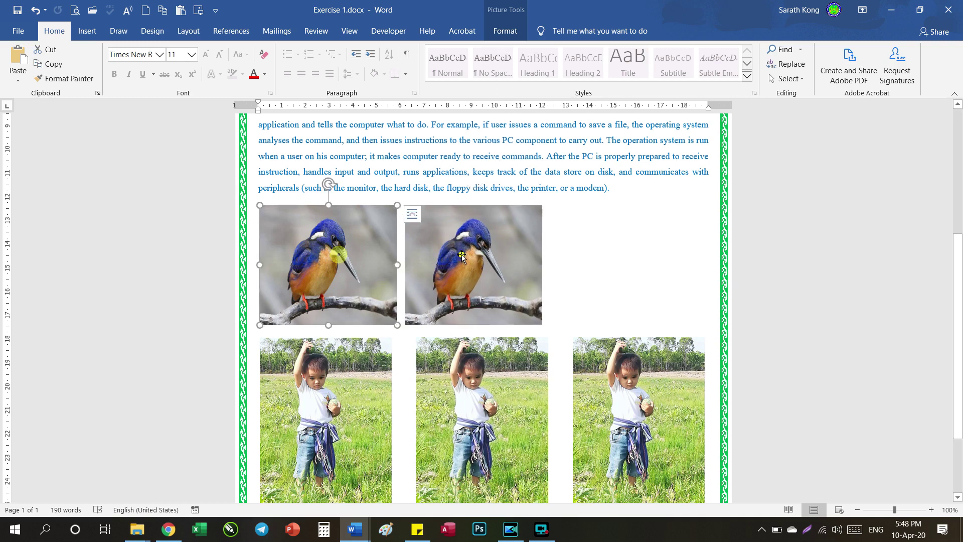
pyautogui.click(491, 32)
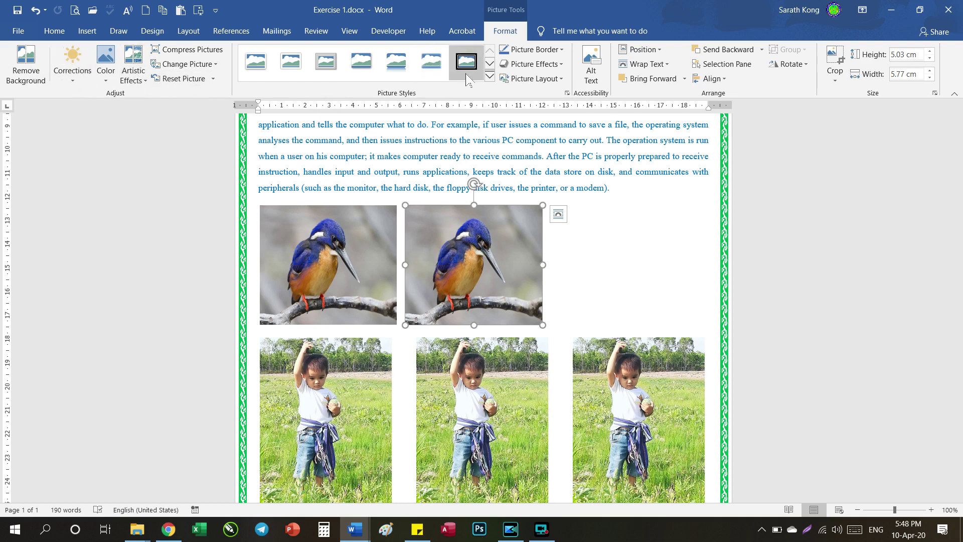
pyautogui.click(490, 76)
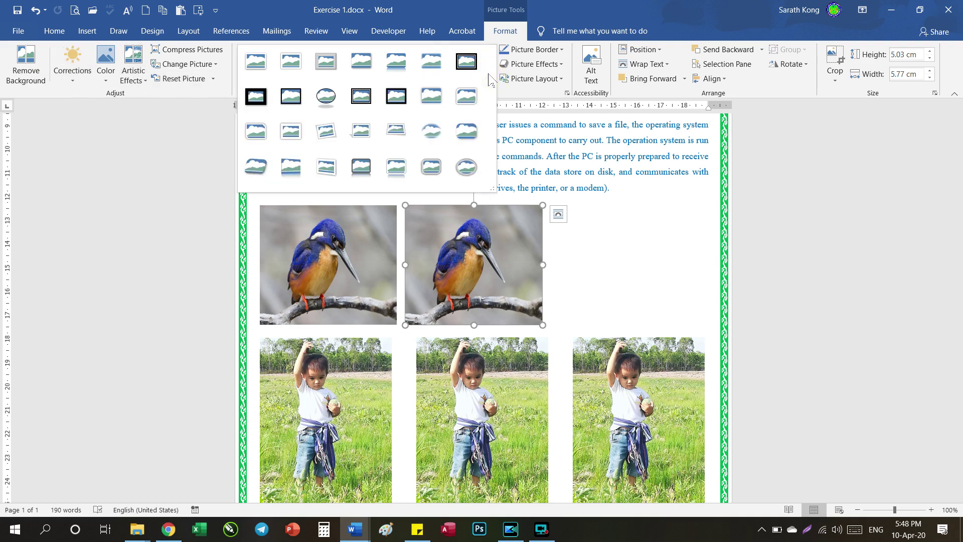
pyautogui.click(489, 77)
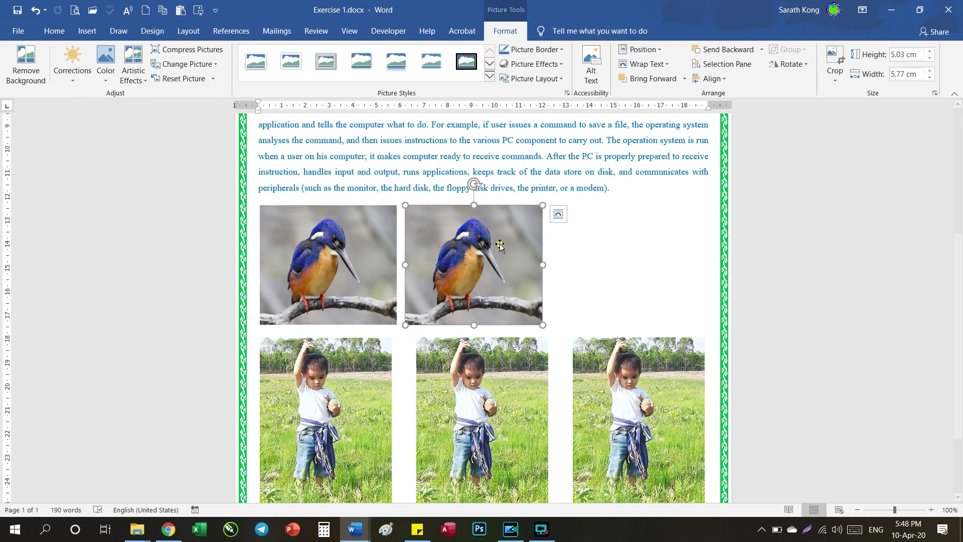
pyautogui.click(490, 81)
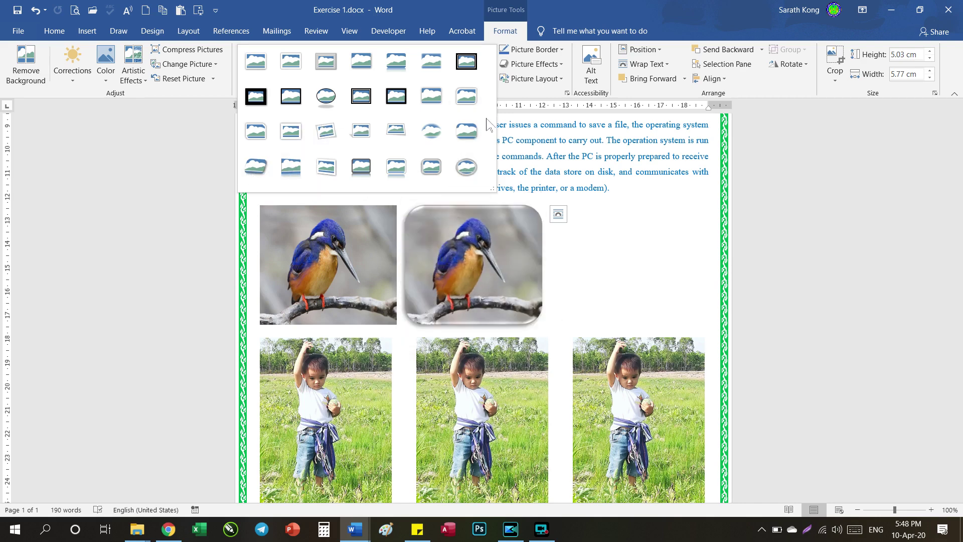
pyautogui.click(562, 50)
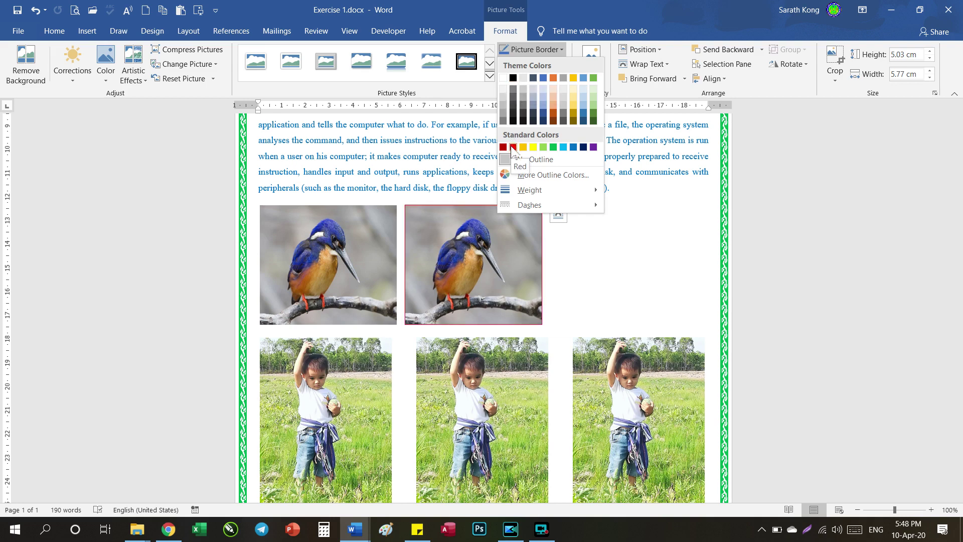
pyautogui.click(536, 159)
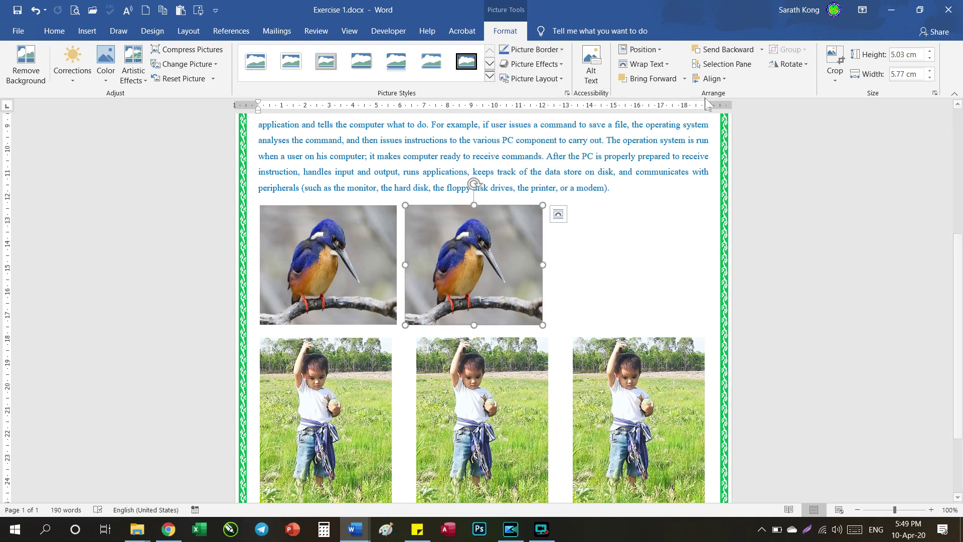
# - Flip the second kingfisher horizontally to face the first, and shift the first slightly right
pyautogui.click(805, 65)
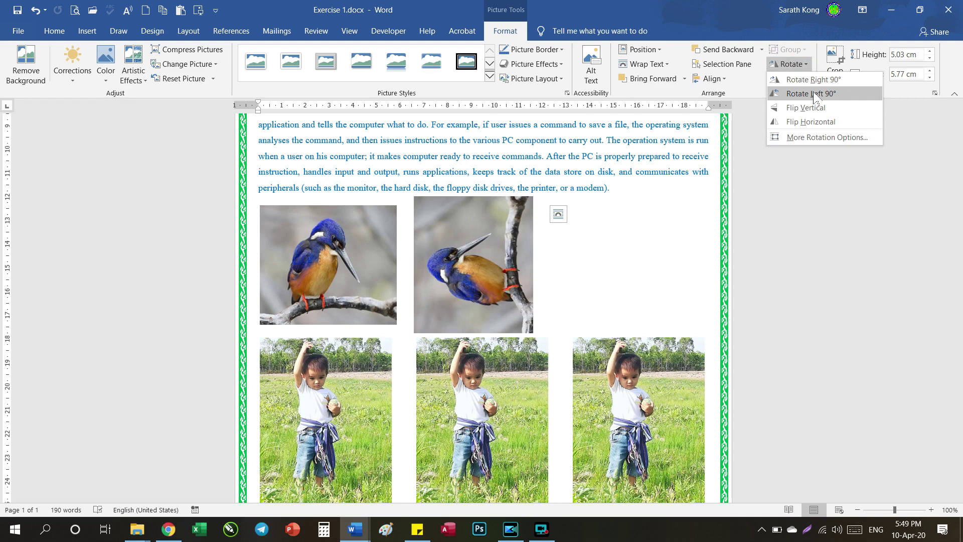
pyautogui.click(817, 131)
pyautogui.moveTo(352, 260); pyautogui.dragTo(390, 258)
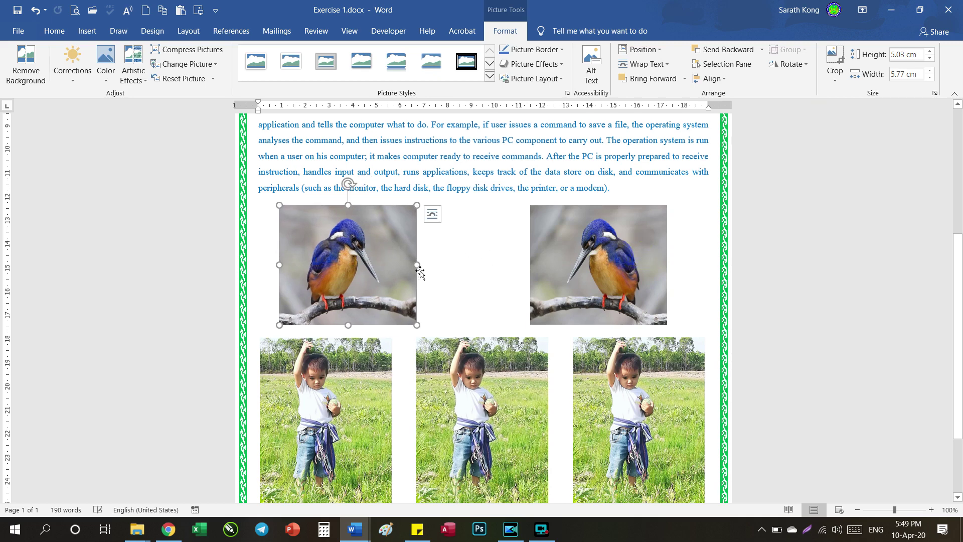
pyautogui.press('Tab')
pyautogui.click(541, 529)
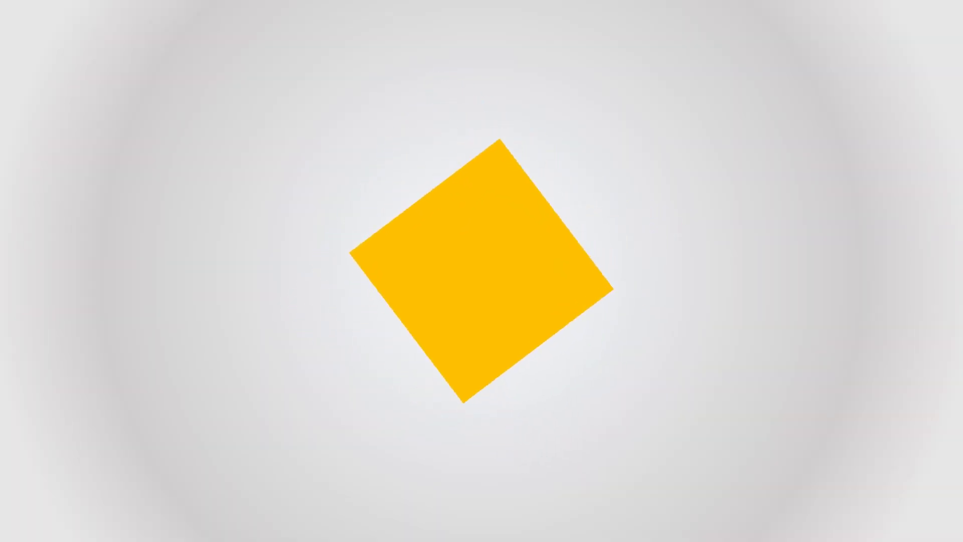